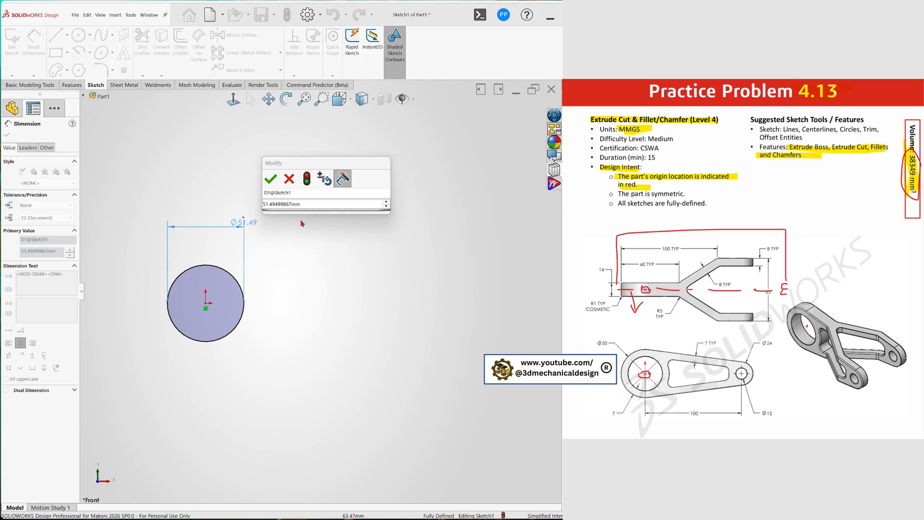
Set the diameter of the circle centred on the origin to 50 mm.
click(323, 204)
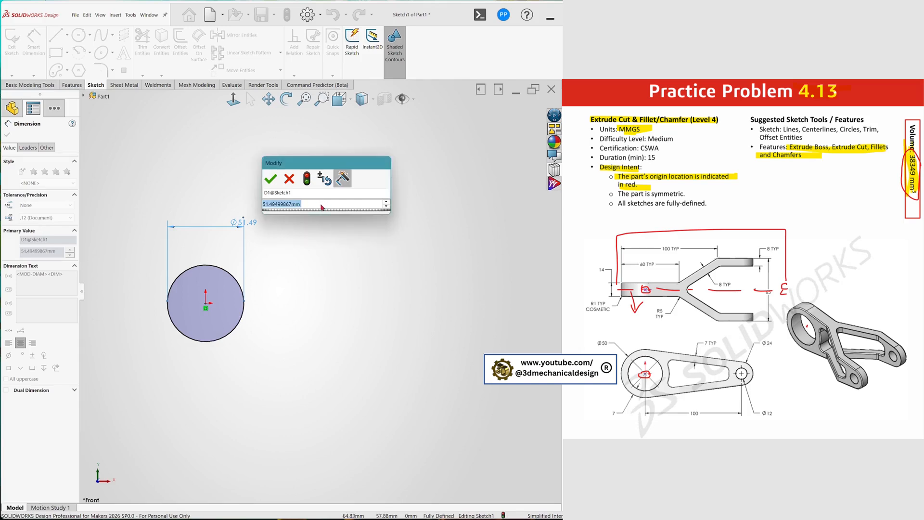
text(50)
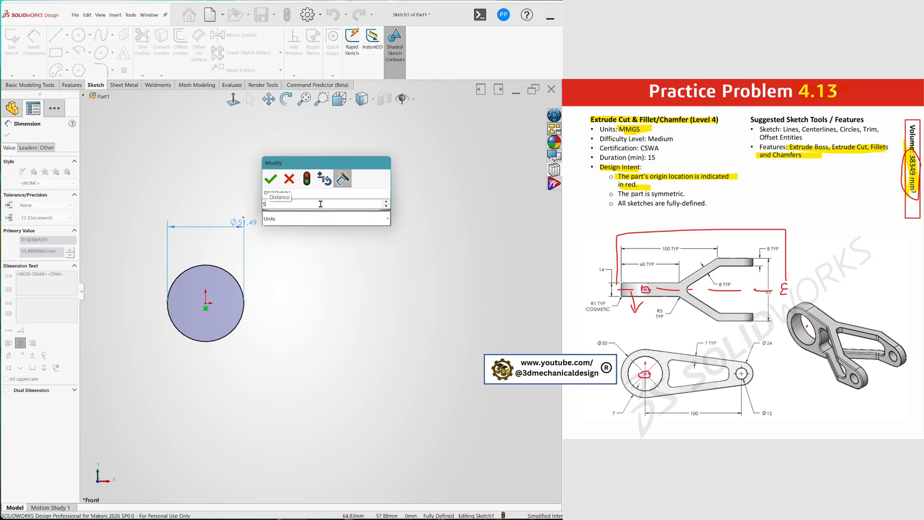
click(270, 179)
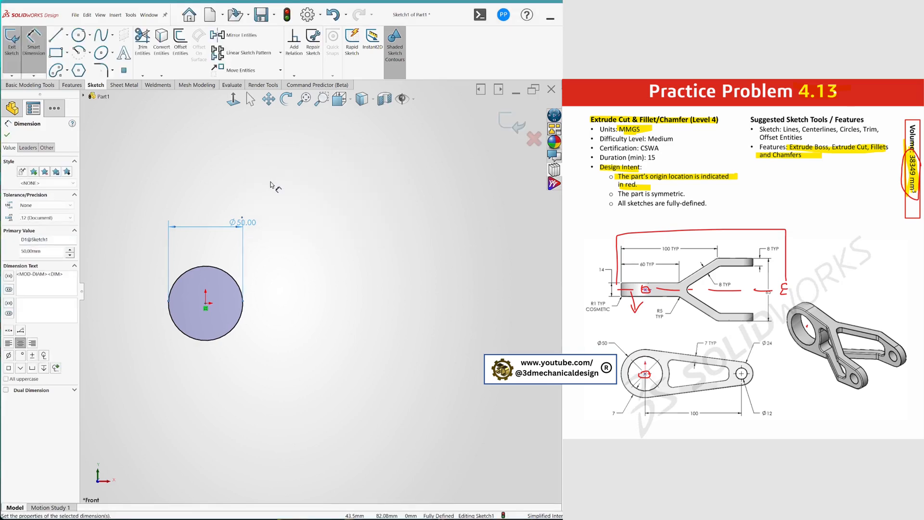
key(Escape)
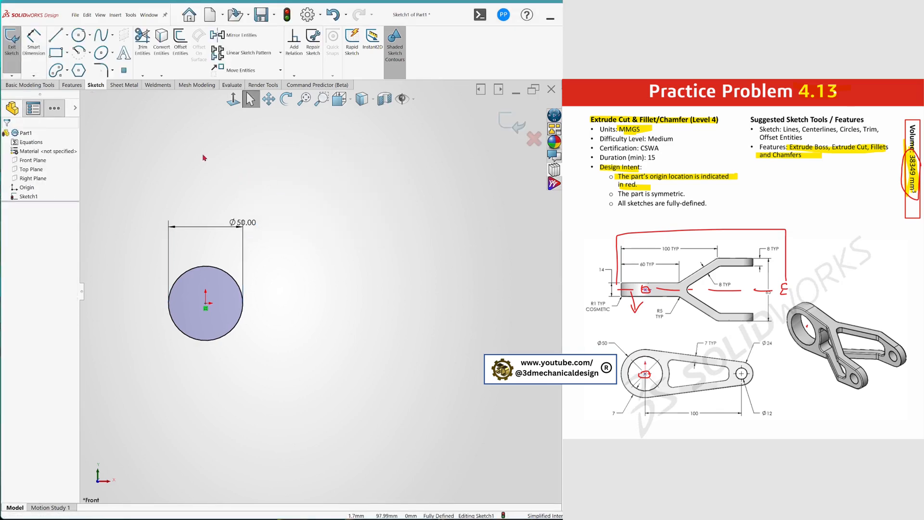
Offset the 50 mm circle inward by 7 mm to form the concentric inner circle.
click(180, 43)
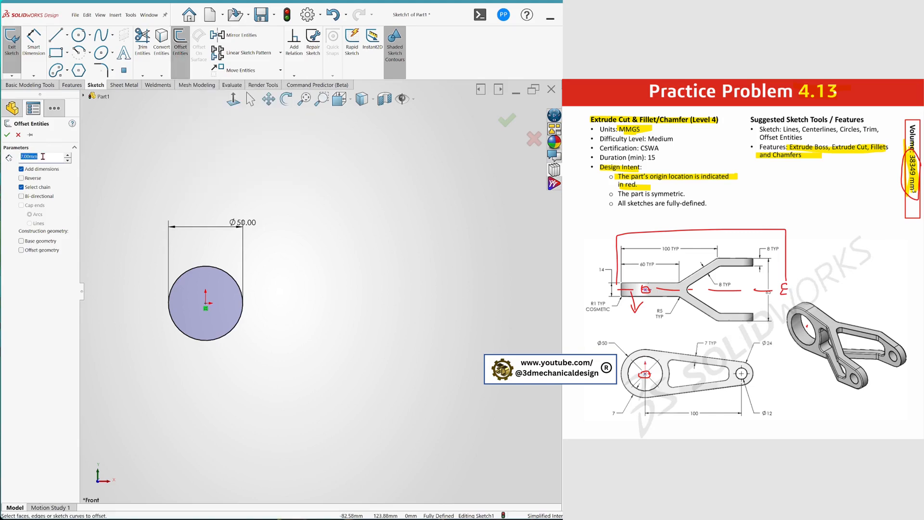
click(189, 271)
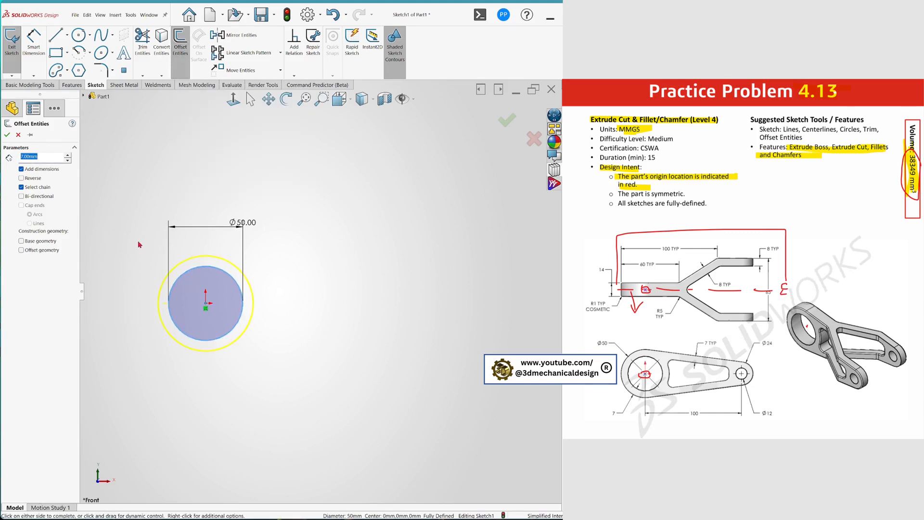
click(22, 178)
click(7, 135)
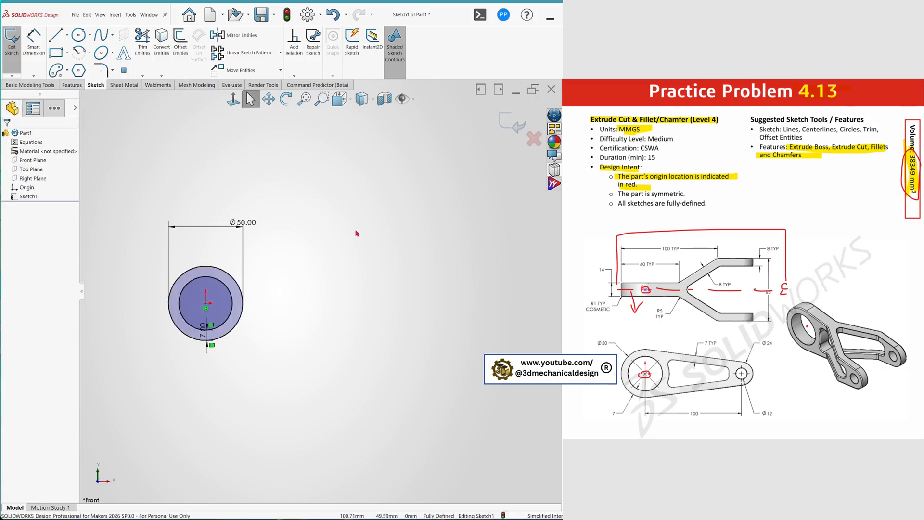
Sketch a horizontal construction centerline about 112 mm long from the origin toward the right.
key(s)
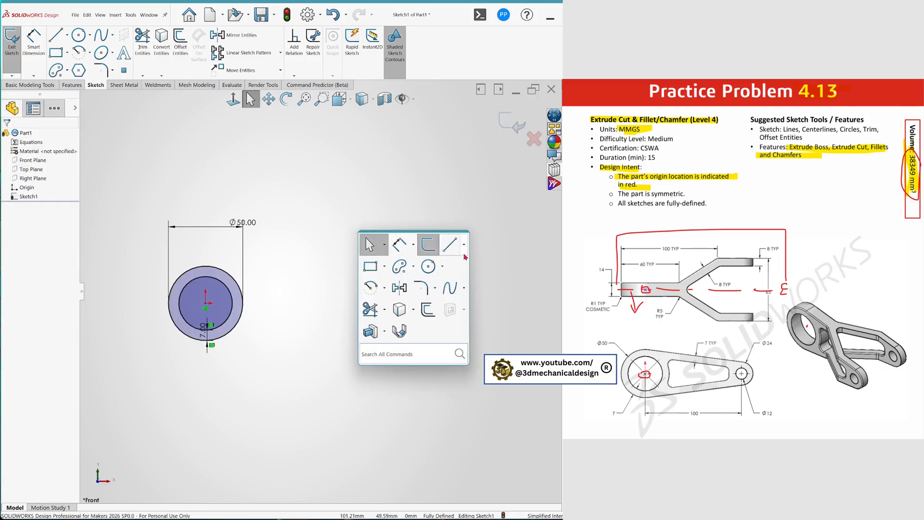
click(463, 244)
click(449, 276)
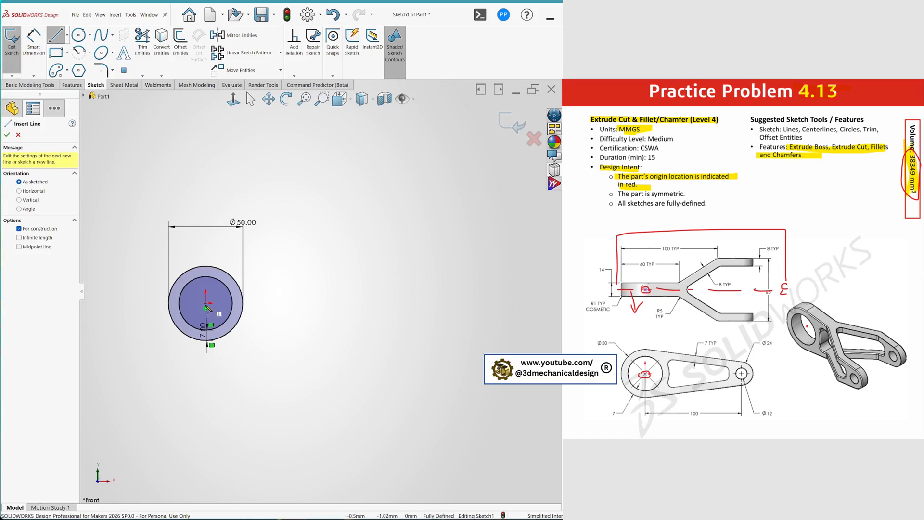
click(206, 307)
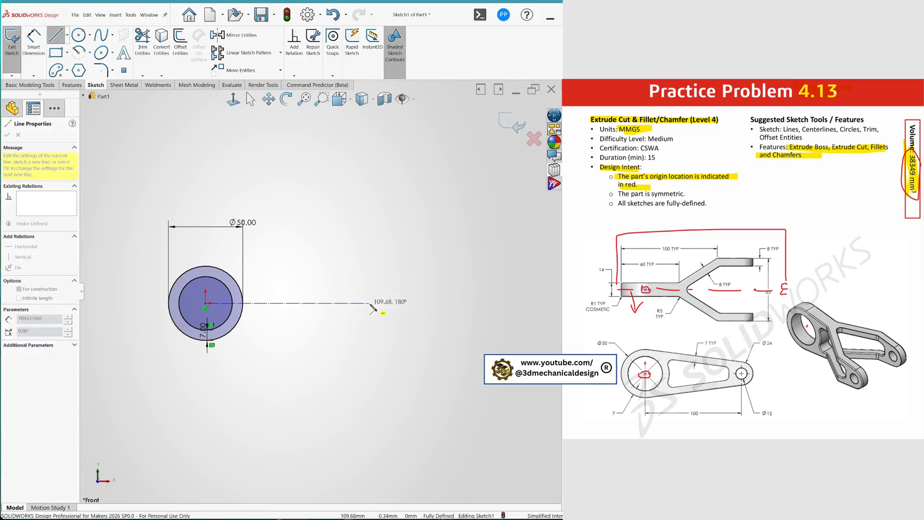
Dimension the horizontal centerline's length and set it to 100 mm.
key(s)
click(394, 289)
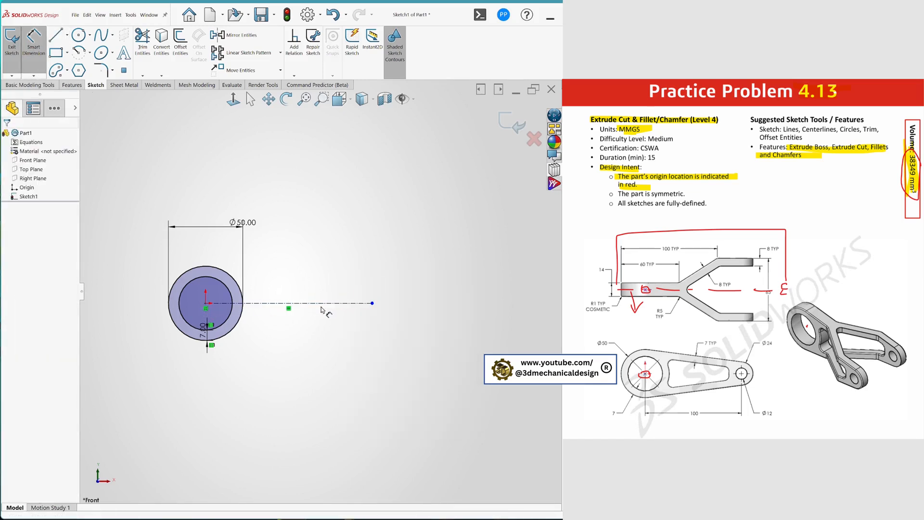
click(322, 304)
click(299, 359)
text(1)
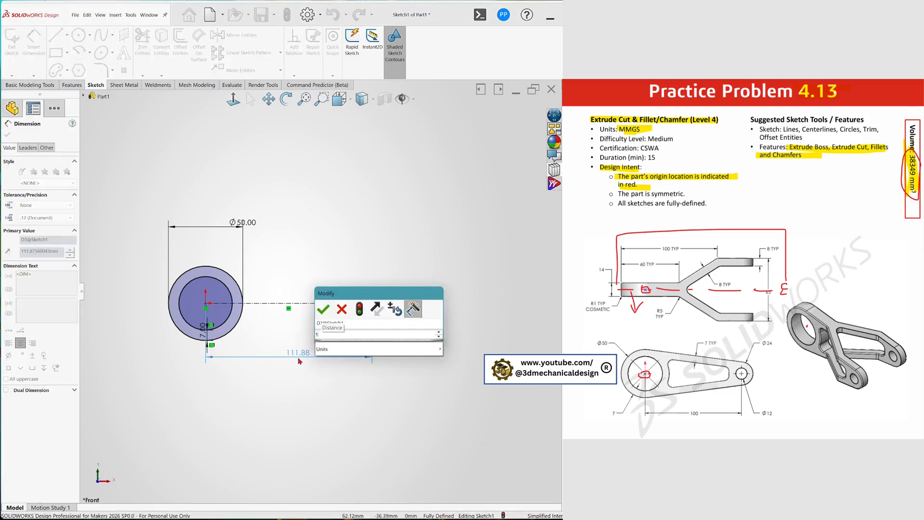
text(00)
click(323, 309)
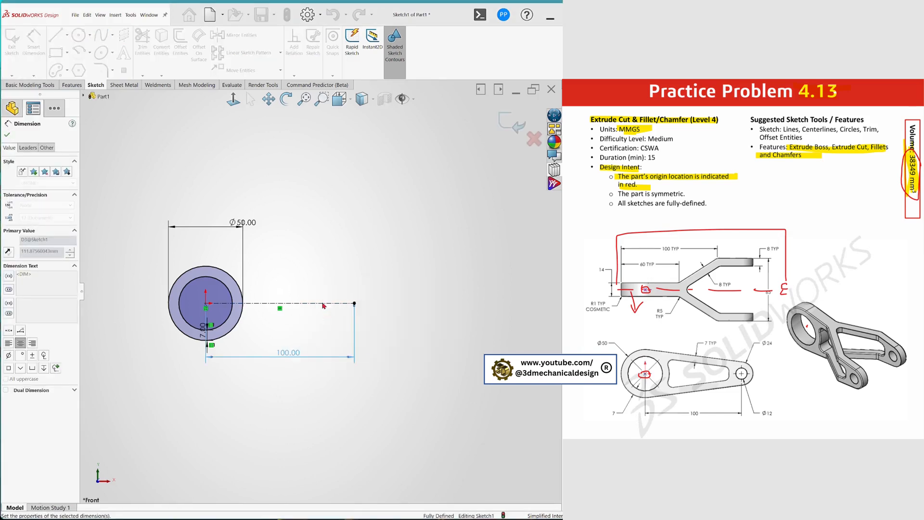
Sketch two concentric circles at the centerline's free end, about 22 mm and 44 mm in diameter.
key(s)
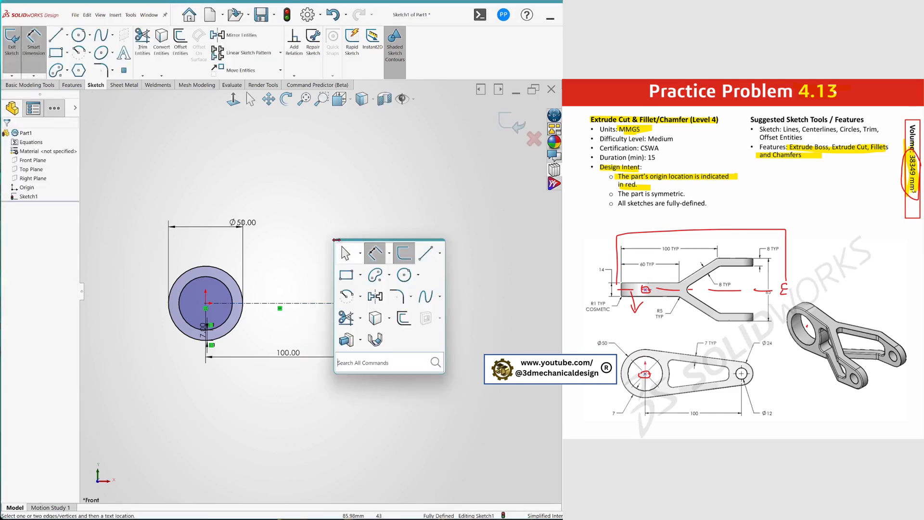
click(408, 279)
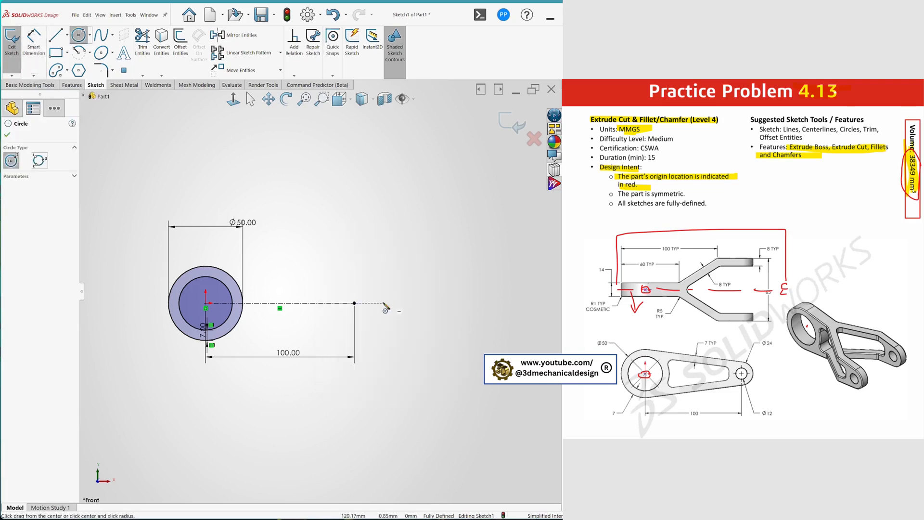
click(354, 303)
click(346, 290)
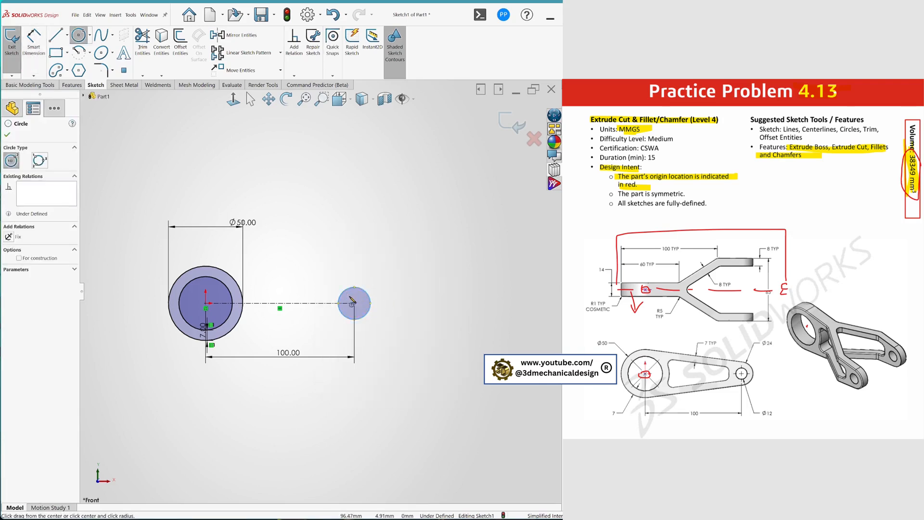
click(354, 304)
click(363, 272)
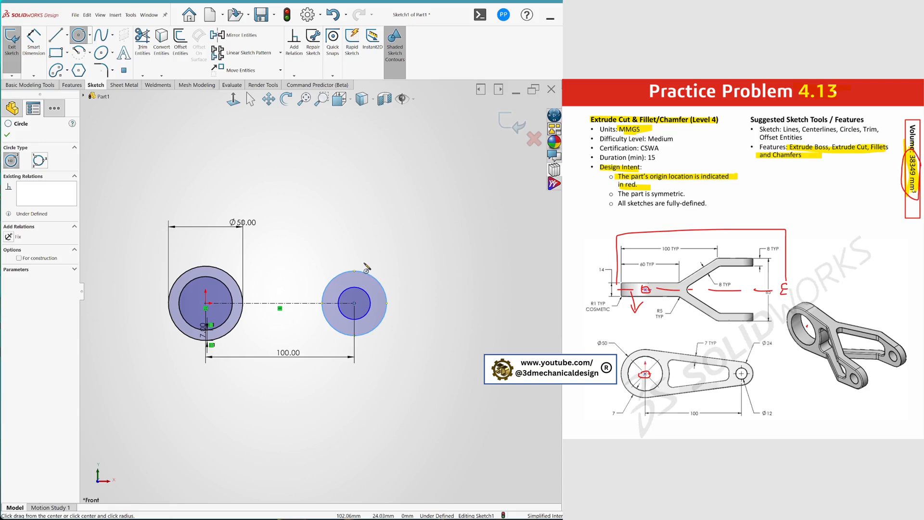
Dimension the inner circle at the centerline's free end with a diameter of 12 mm.
key(s)
click(474, 260)
click(365, 315)
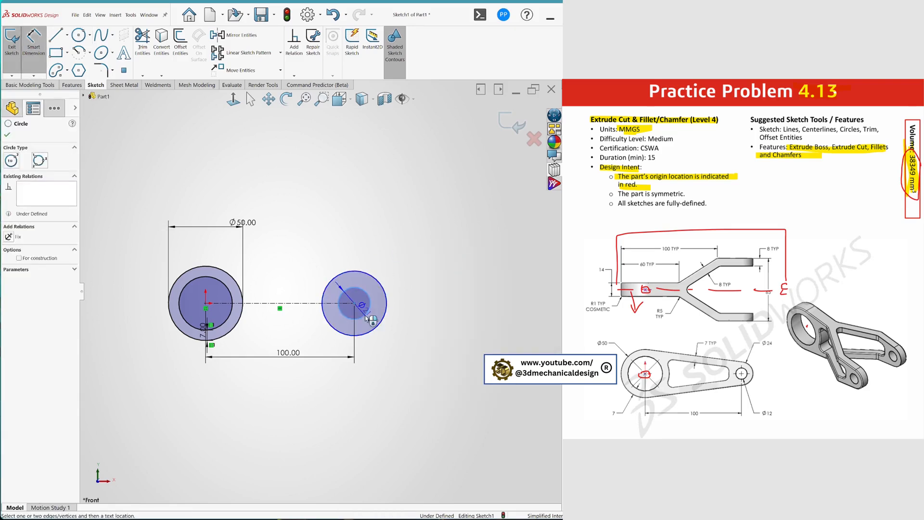
click(413, 355)
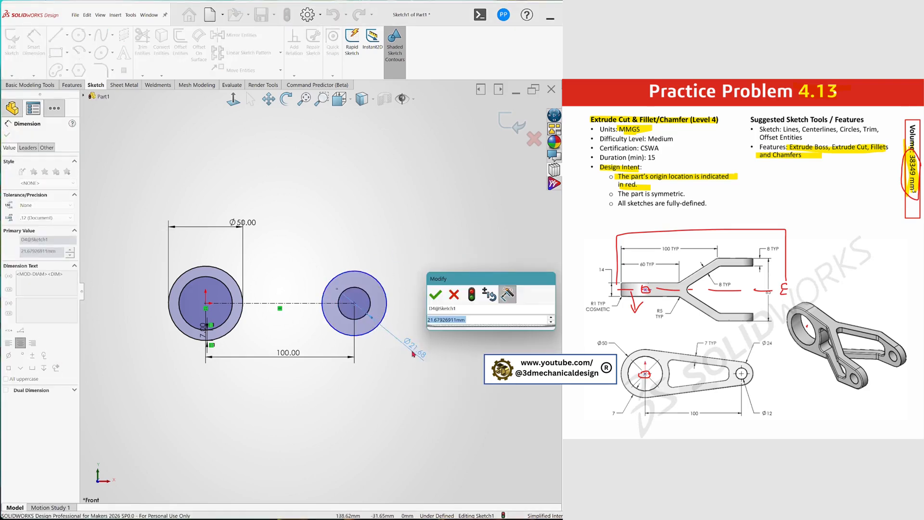
text(12)
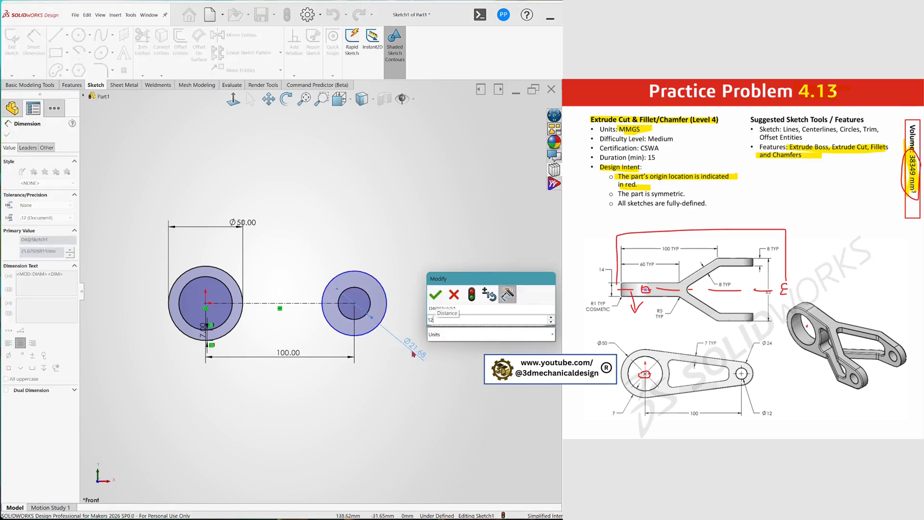
click(436, 294)
Dimension the outer circle at the centerline's free end with a diameter of 24 mm.
click(378, 284)
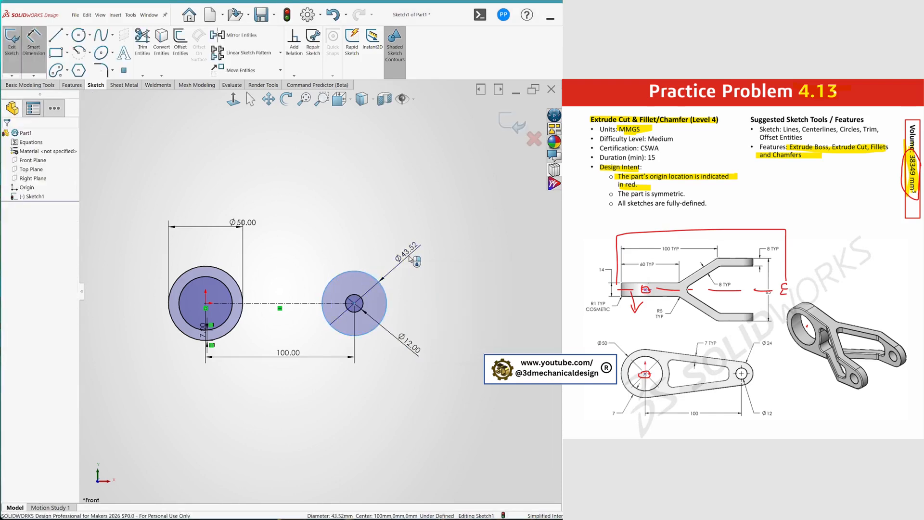
click(410, 259)
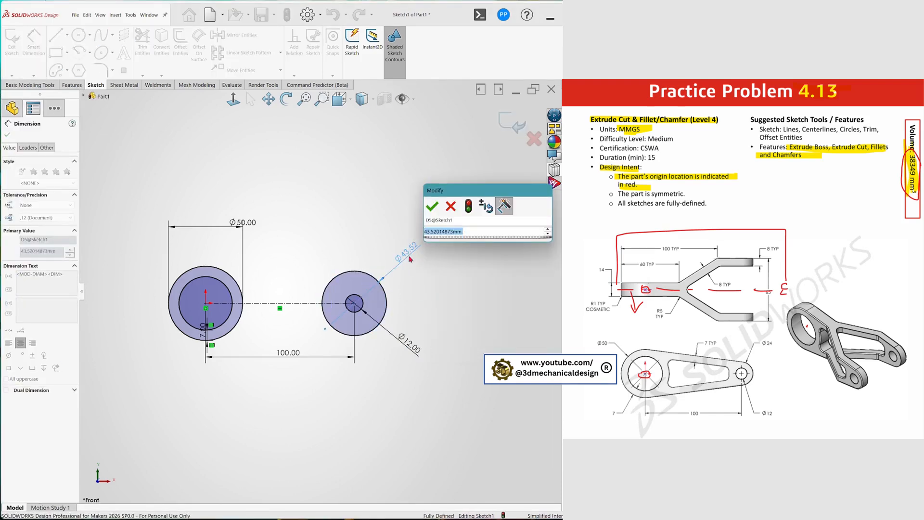
text(24)
click(428, 207)
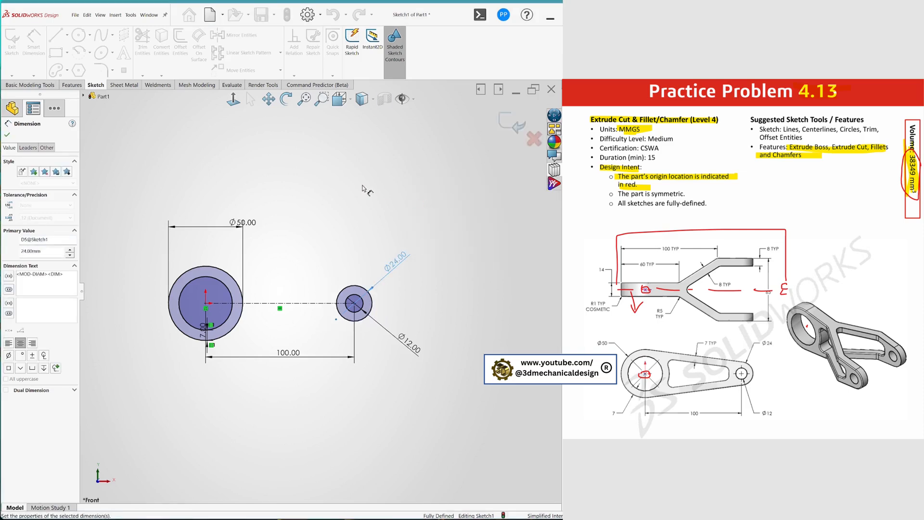
Sketch a line along the upper side, tangent to both the 24 mm and 50 mm circles.
key(s)
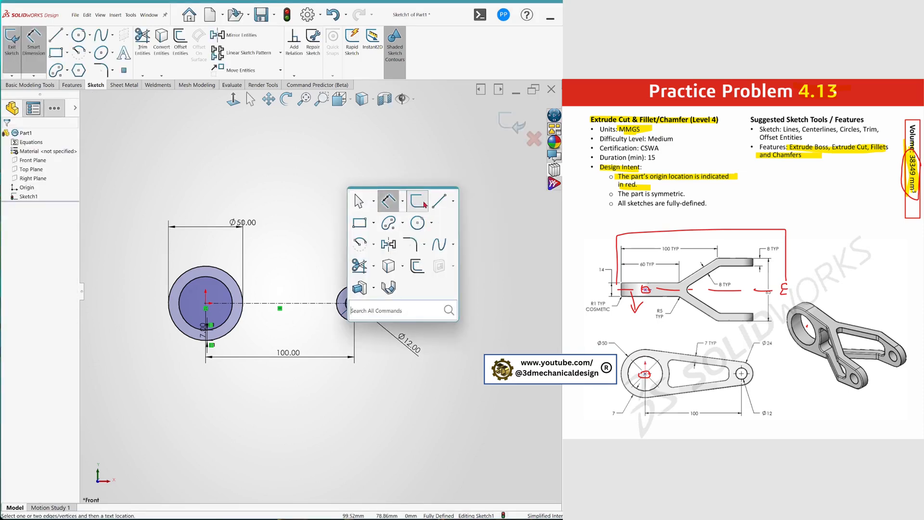
click(439, 199)
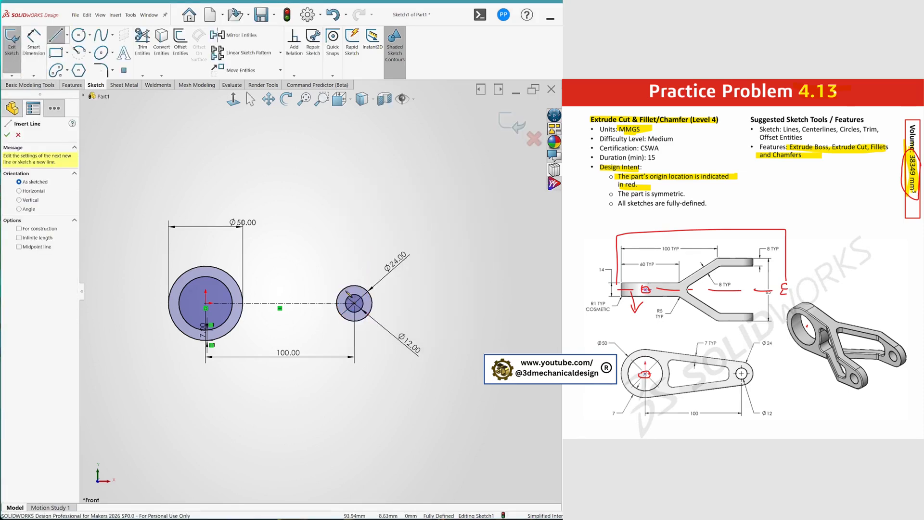
click(345, 289)
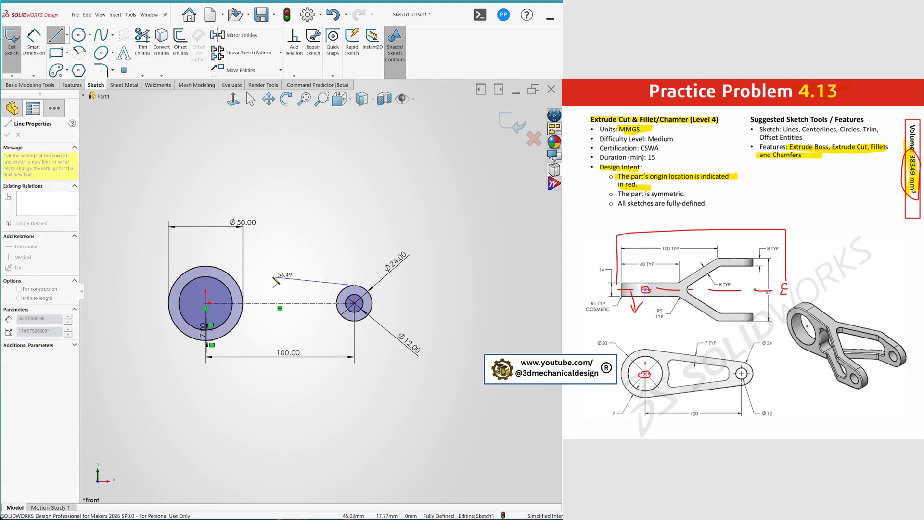
click(212, 267)
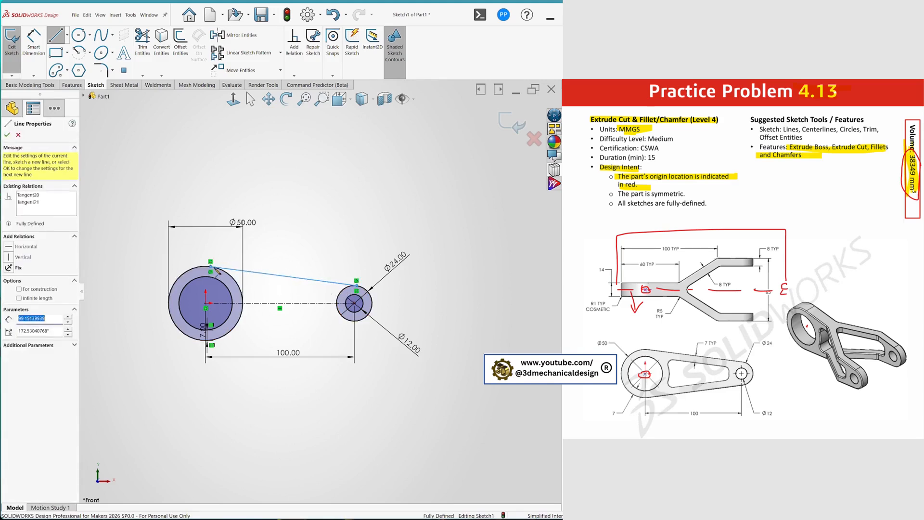
key(Escape)
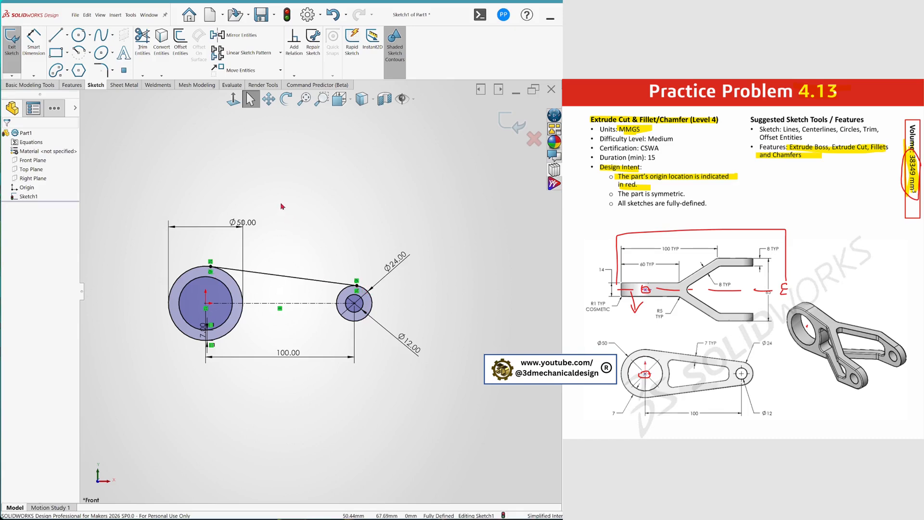
Mirror the upper tangent line about the horizontal centerline, keeping the original.
click(238, 35)
click(277, 278)
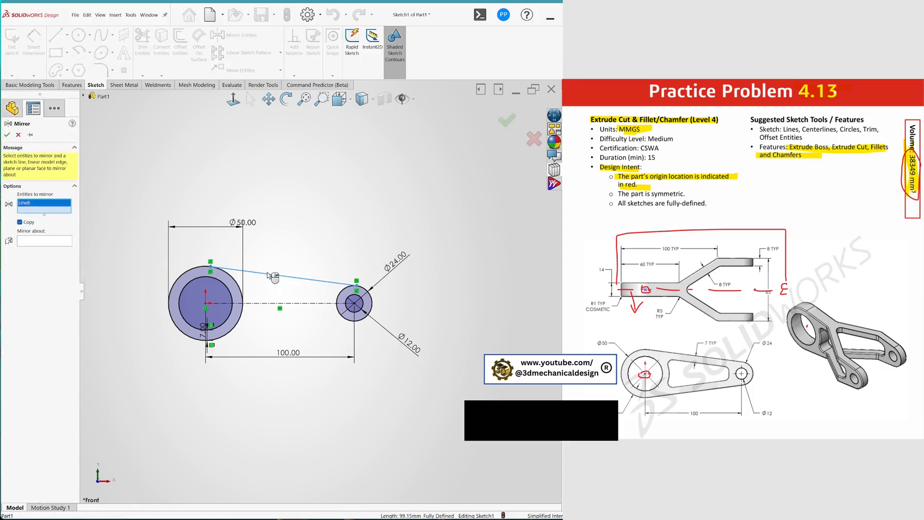
click(245, 305)
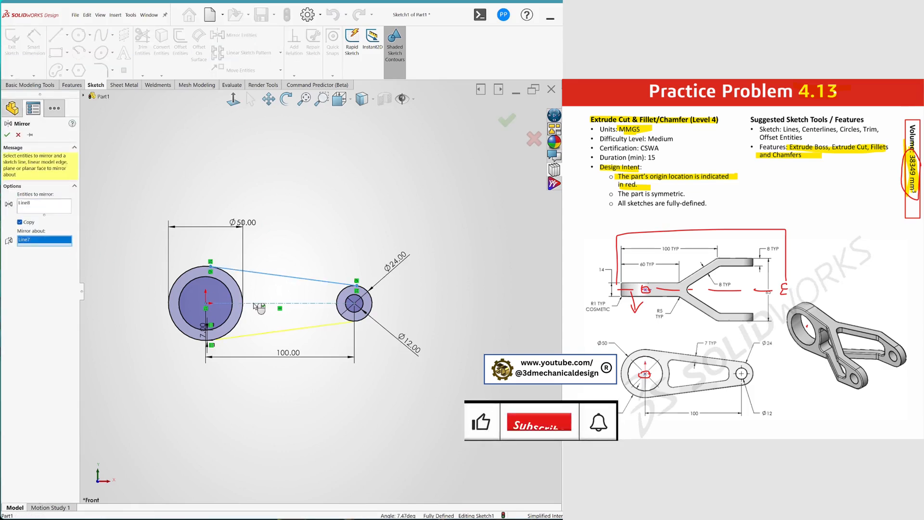
key(Return)
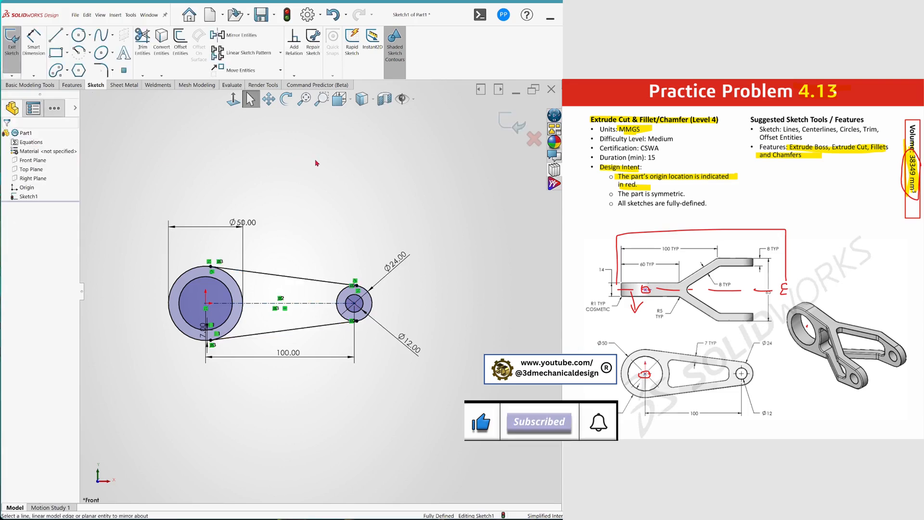
Power-trim the arcs of the 50 mm and 24 mm circles lying between the tangent lines, keeping them as construction geometry.
key(s)
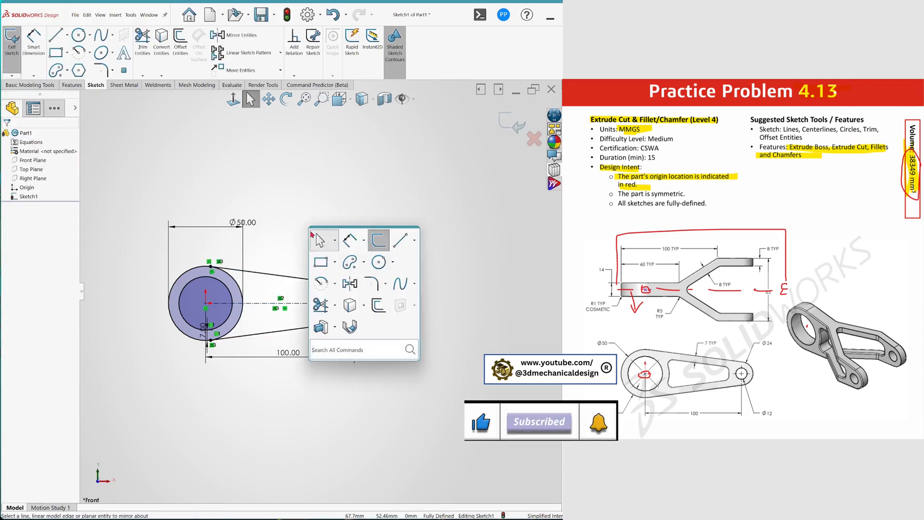
click(335, 305)
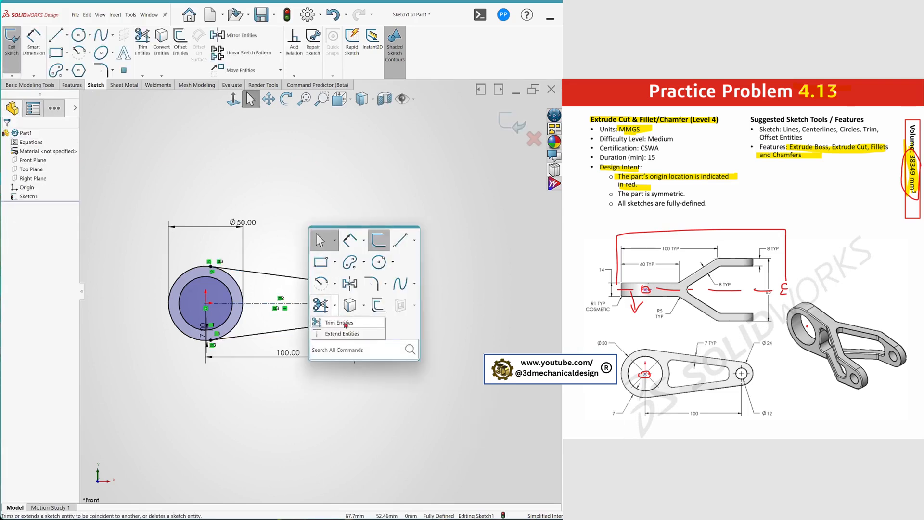
click(333, 322)
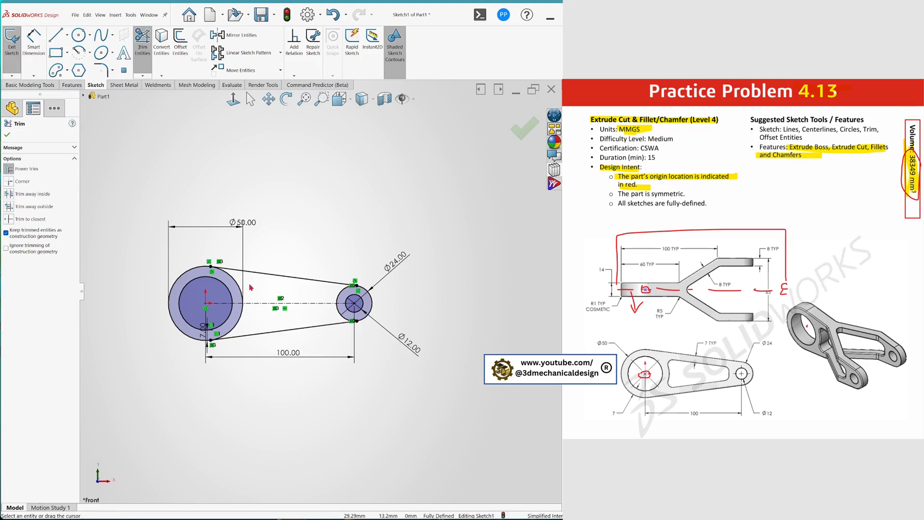
mouse_move(241, 288)
mouse_down()
mouse_move(243, 321)
mouse_move(339, 321)
mouse_move(339, 292)
mouse_up()
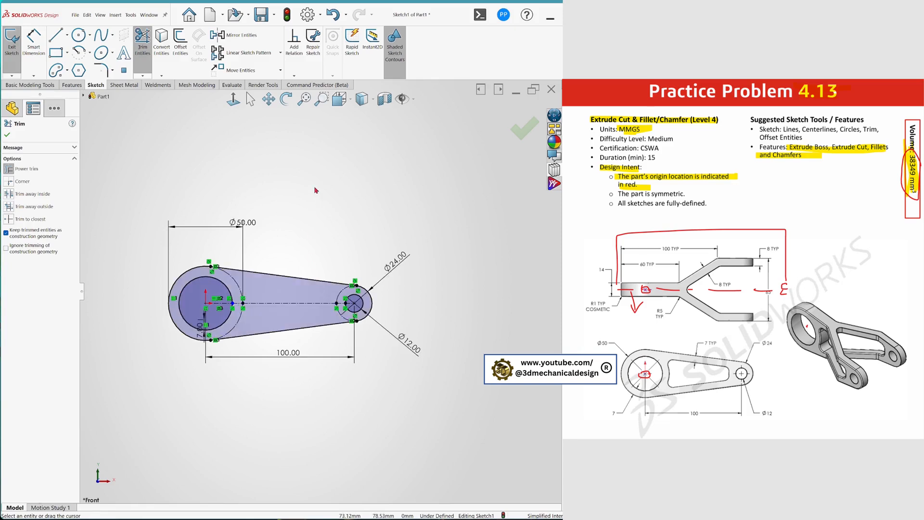
Extrude the lever profile 65 mm with a Mid Plane end condition.
key(s)
click(343, 288)
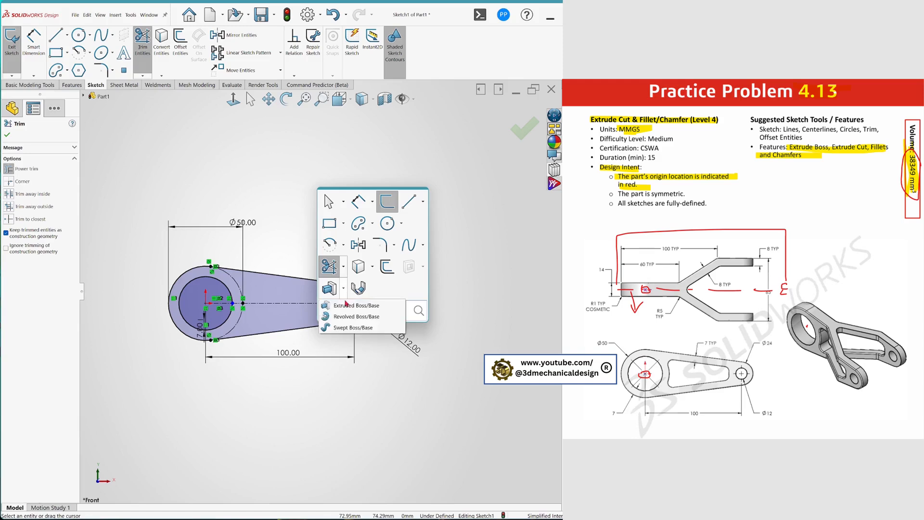
click(346, 305)
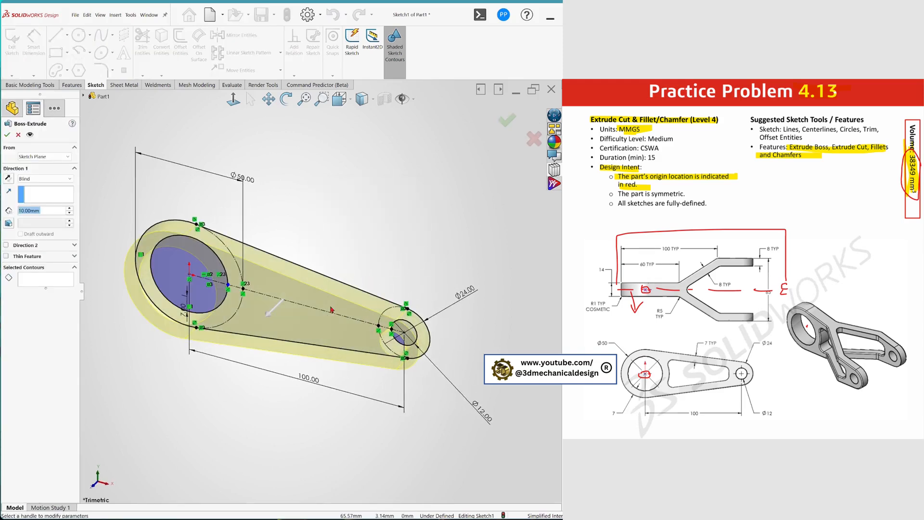
click(60, 180)
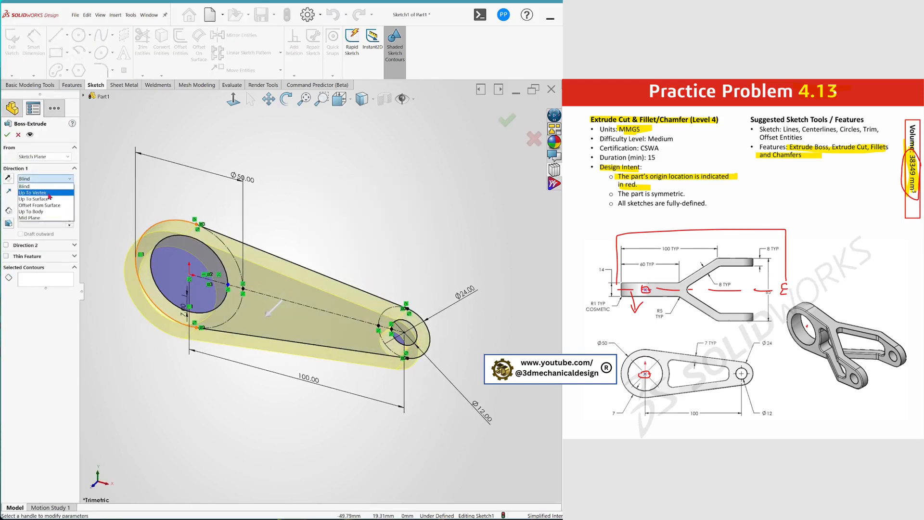
click(32, 219)
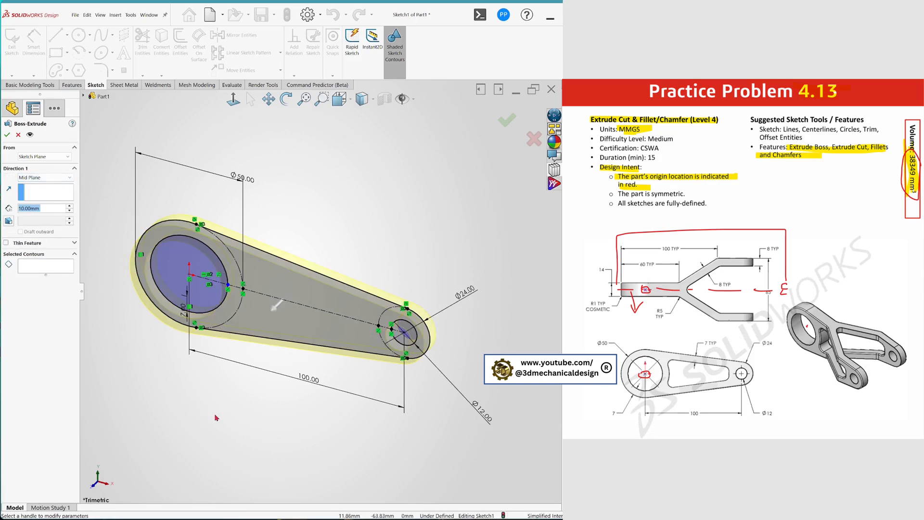
click(52, 208)
drag(58, 209, 21, 209)
text(65)
key(Return)
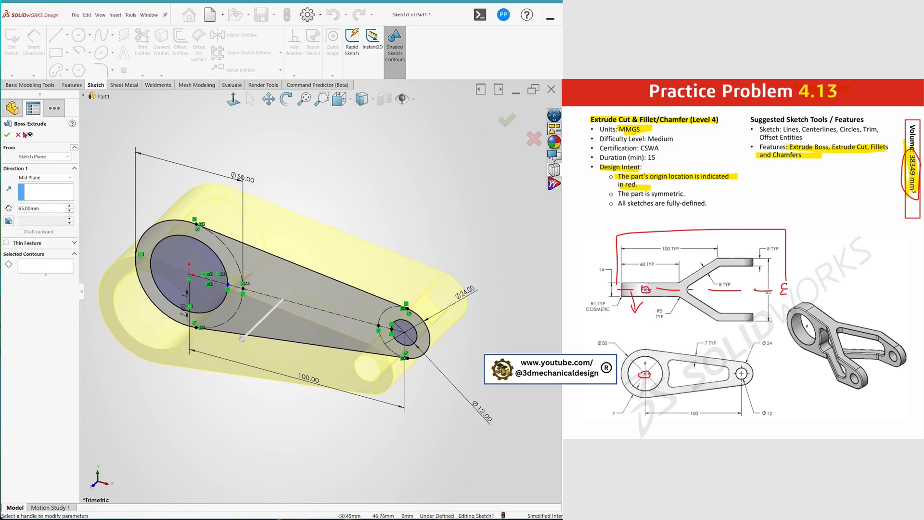
click(8, 136)
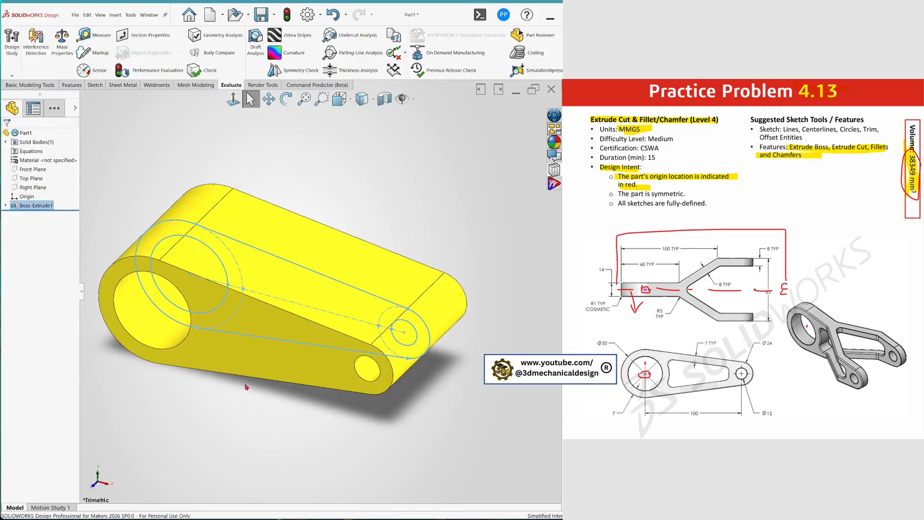
Start a new sketch on the front face of the extruded lever, viewed normal to that face.
click(252, 352)
click(233, 99)
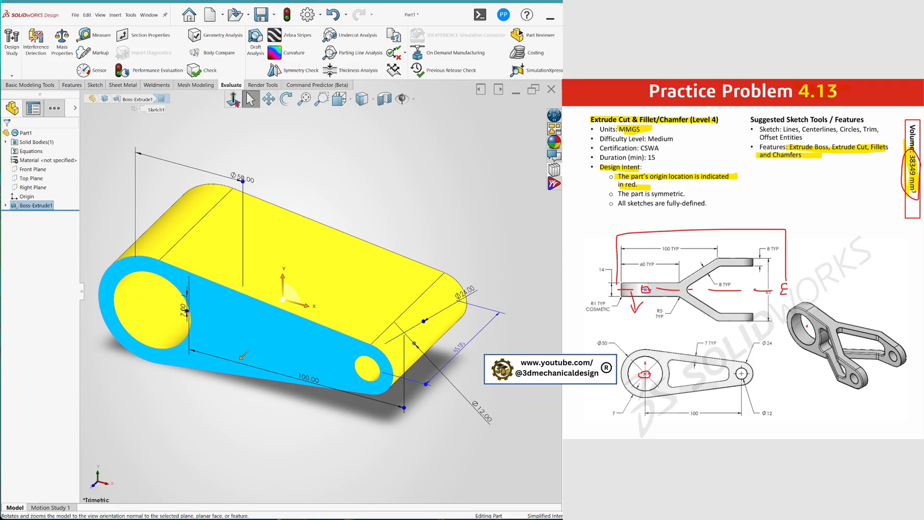
key(s)
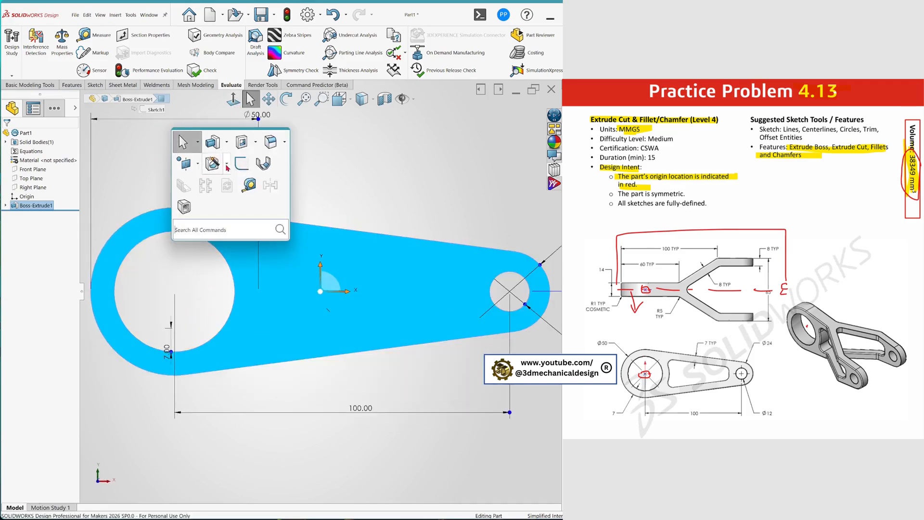
click(238, 163)
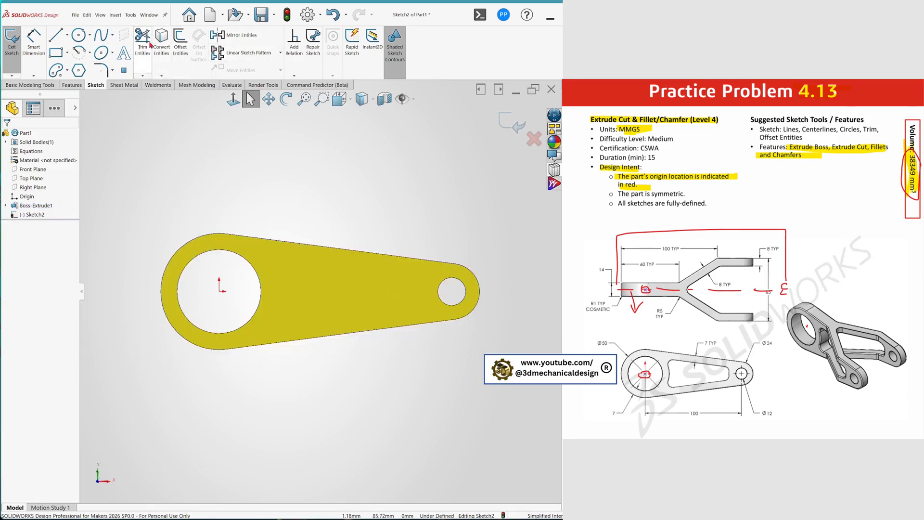
Offset the edges of the large and small holes outward by 7 mm each.
click(180, 43)
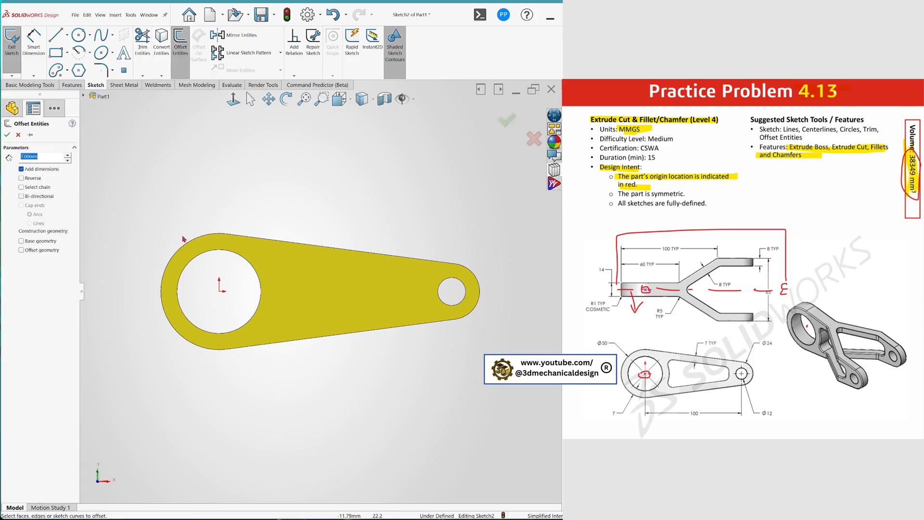
click(226, 250)
click(306, 248)
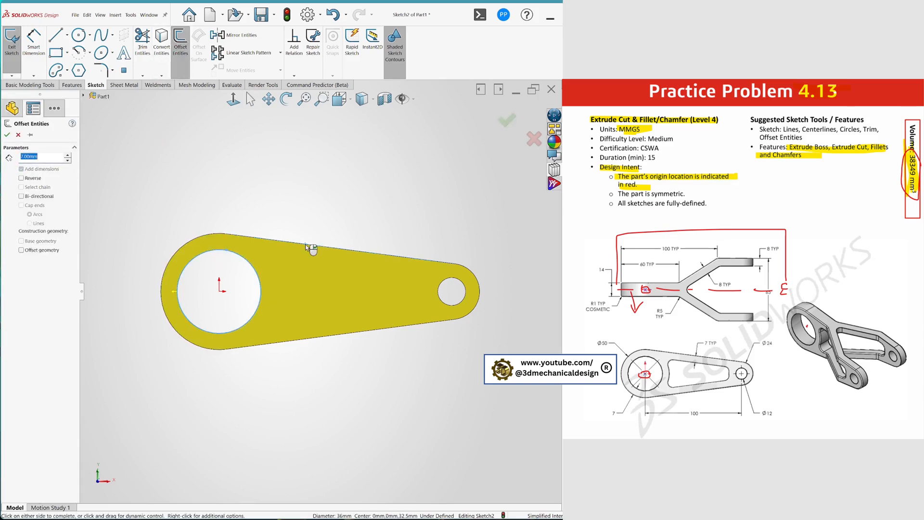
click(277, 245)
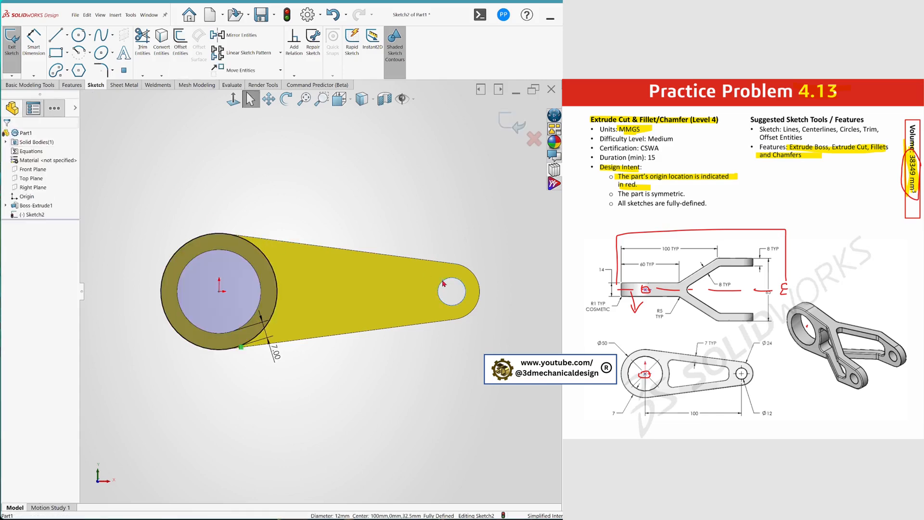
click(180, 43)
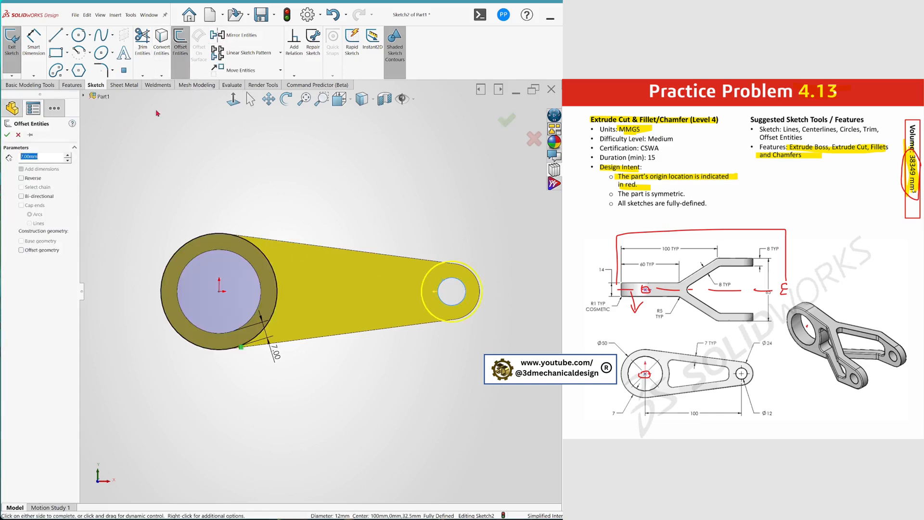
click(7, 134)
Offset the lever's upper and lower straight edges inward by 7 mm each, using the Reverse option.
click(320, 248)
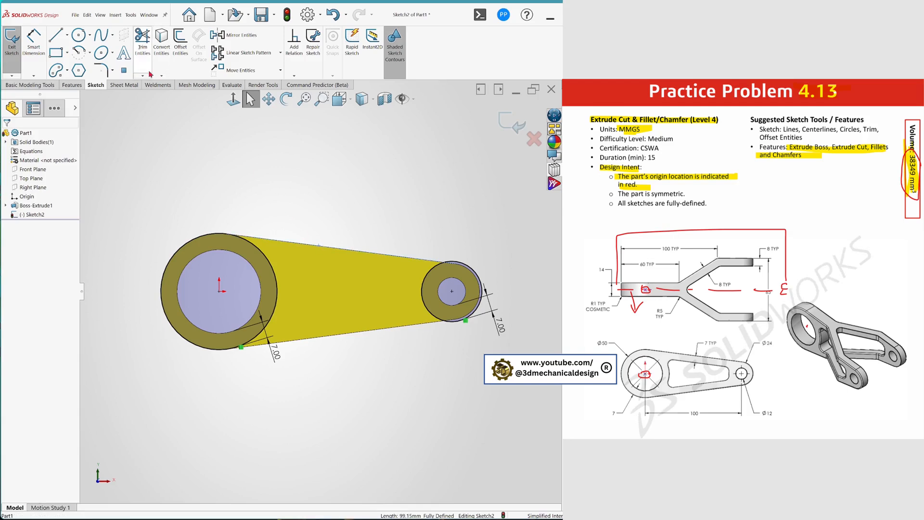
click(181, 43)
click(21, 178)
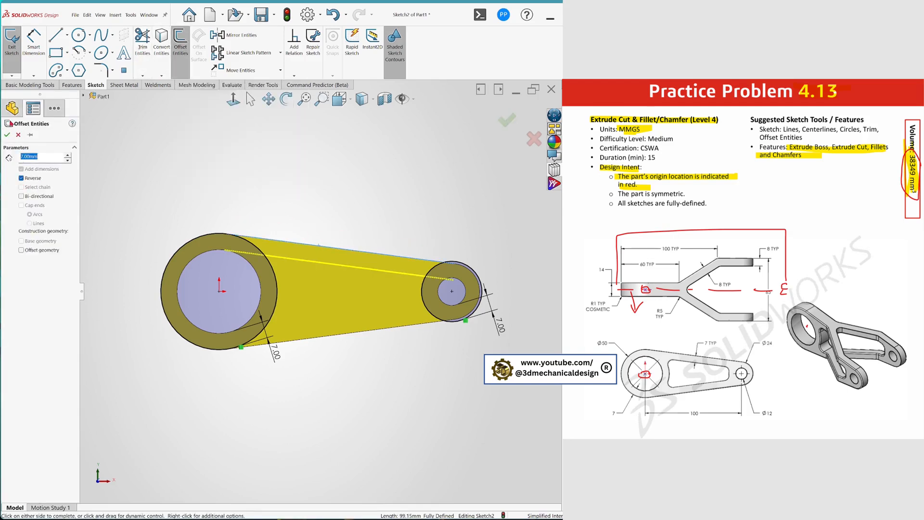
click(6, 134)
click(180, 43)
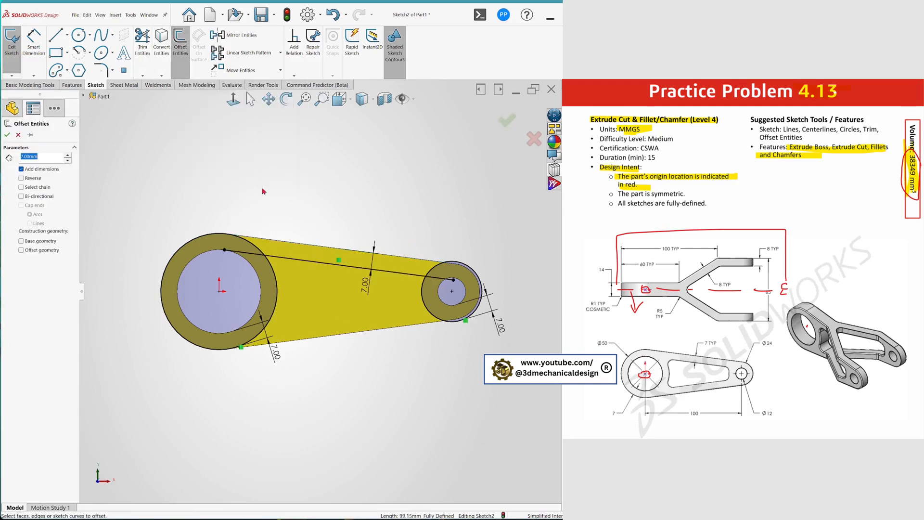
click(363, 332)
click(21, 178)
click(7, 135)
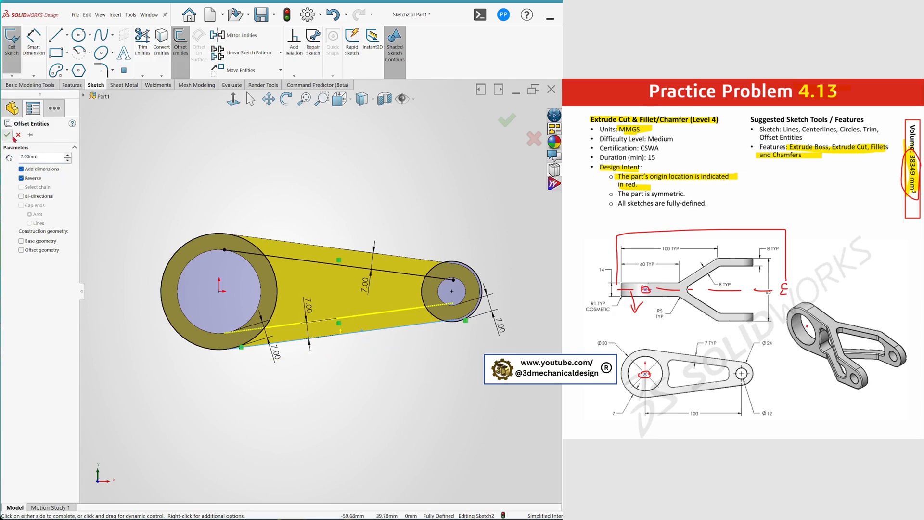
Power-trim the offset circles and lines to a closed pocket outline between the holes, keeping trimmed parts as construction geometry.
scroll(513, 290, down, 2)
key(s)
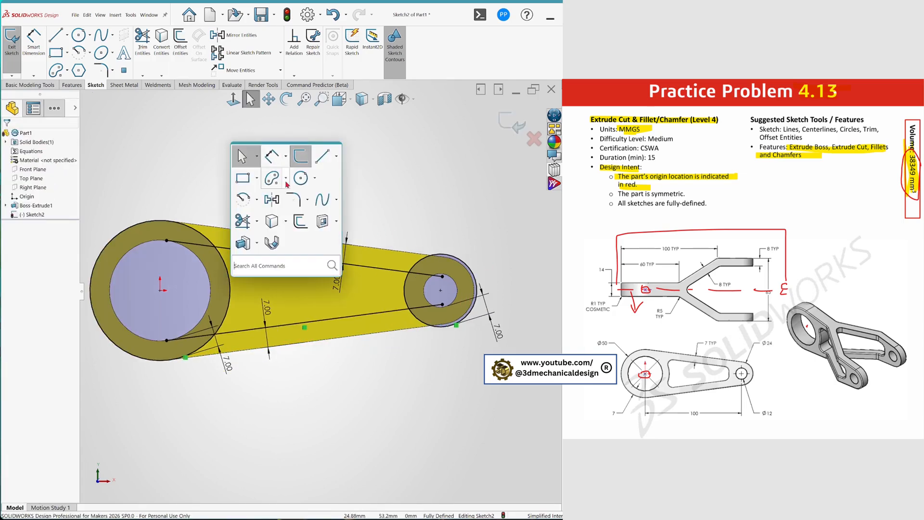
click(255, 224)
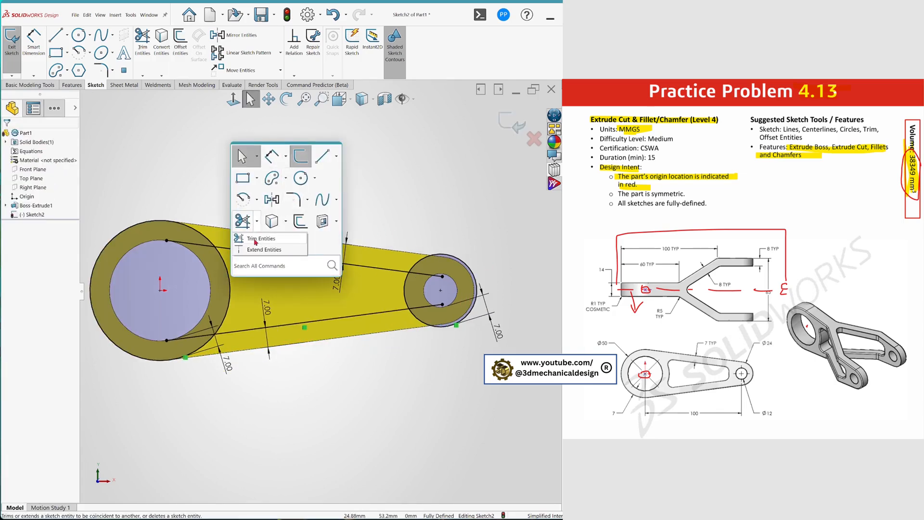
click(256, 240)
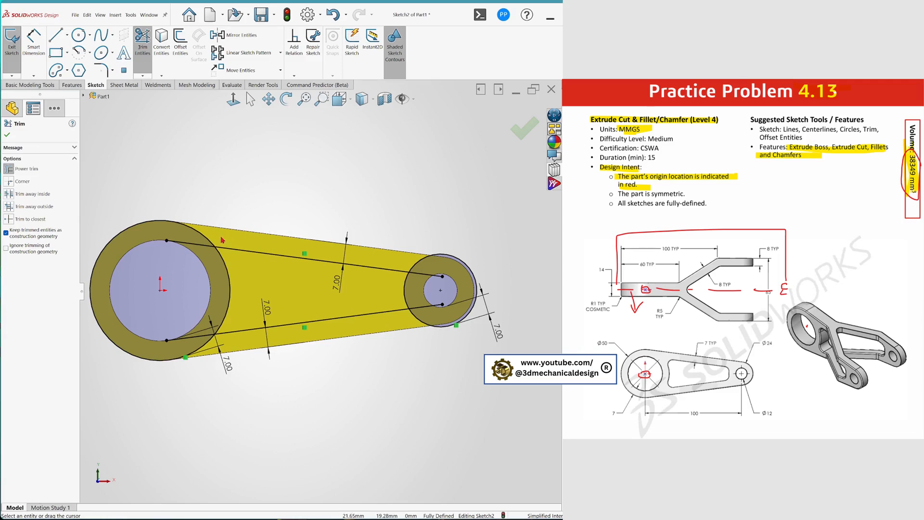
drag(208, 239, 201, 248)
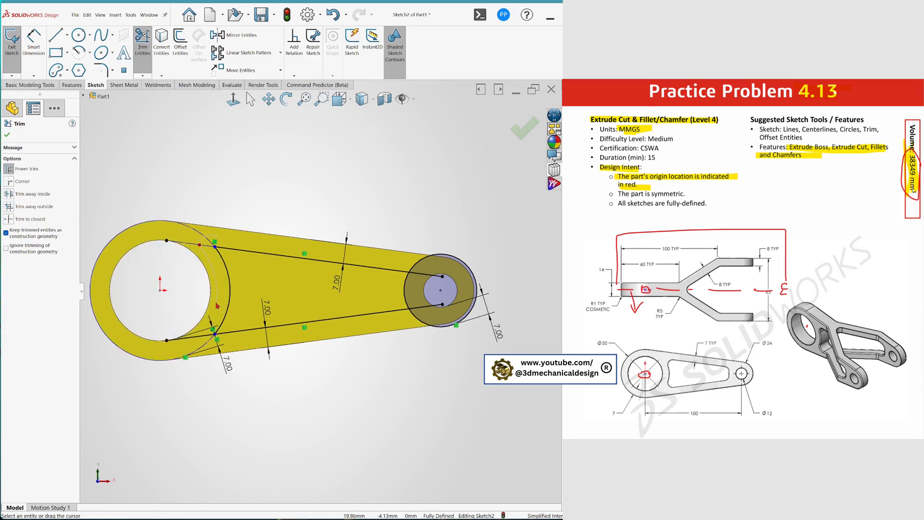
mouse_move(212, 327)
mouse_down()
mouse_move(202, 339)
mouse_move(289, 343)
mouse_move(430, 319)
mouse_up()
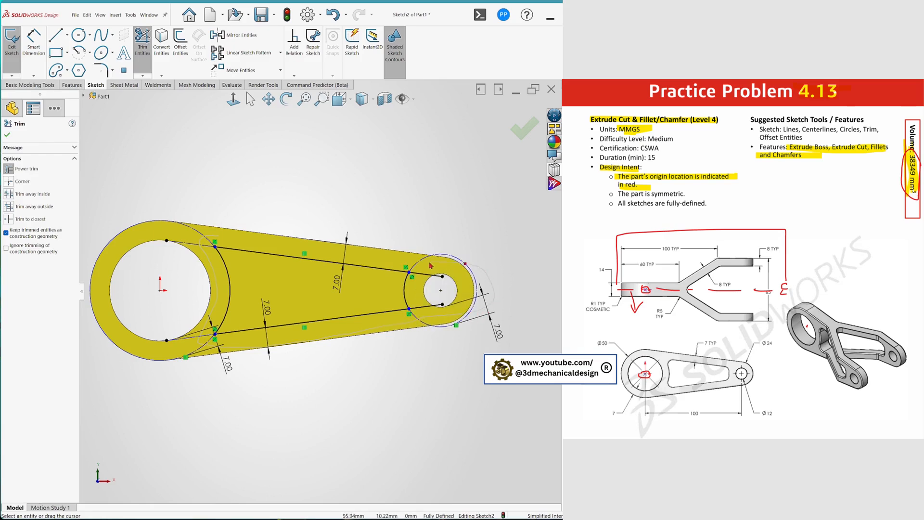
drag(430, 265, 426, 314)
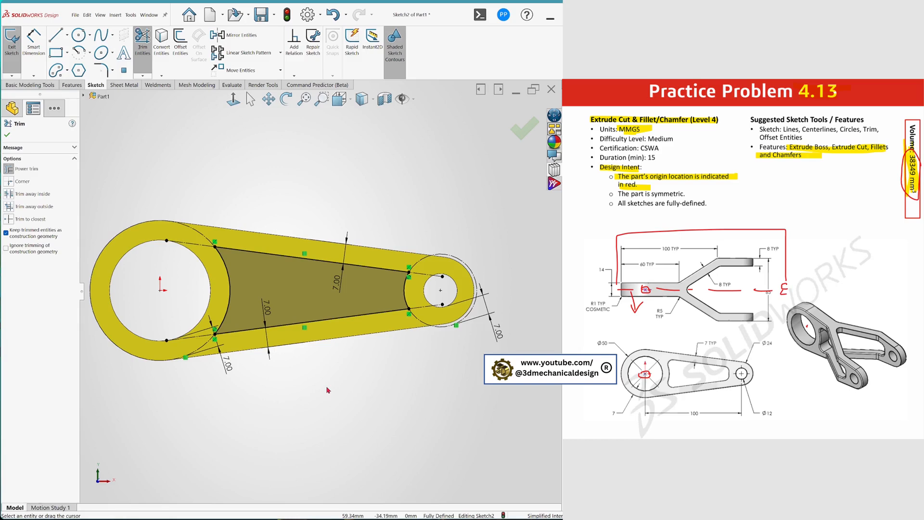
Fillet the four corners of the pocket outline with a 5 mm radius.
key(s)
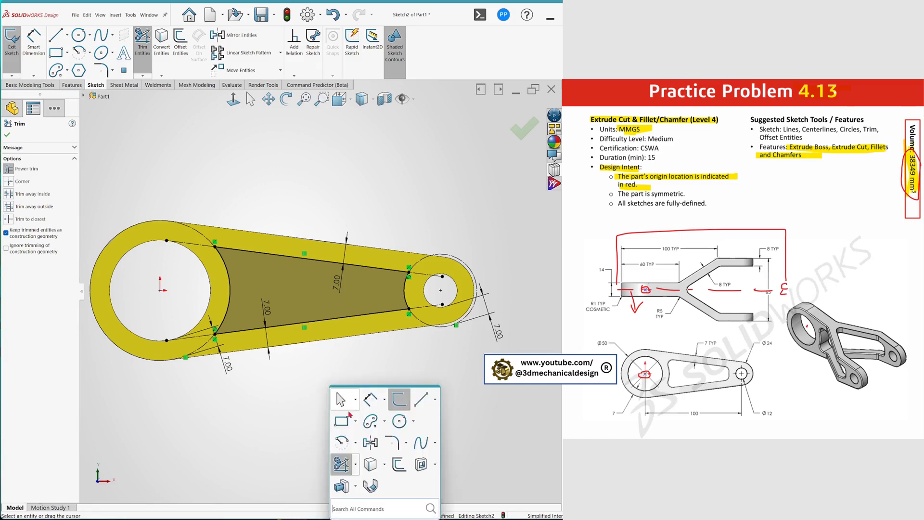
click(393, 444)
click(199, 317)
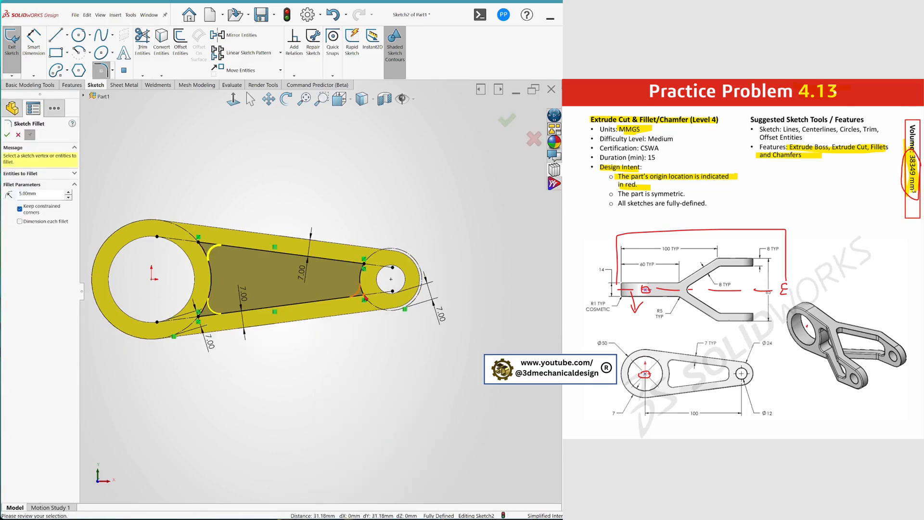
click(364, 298)
click(364, 266)
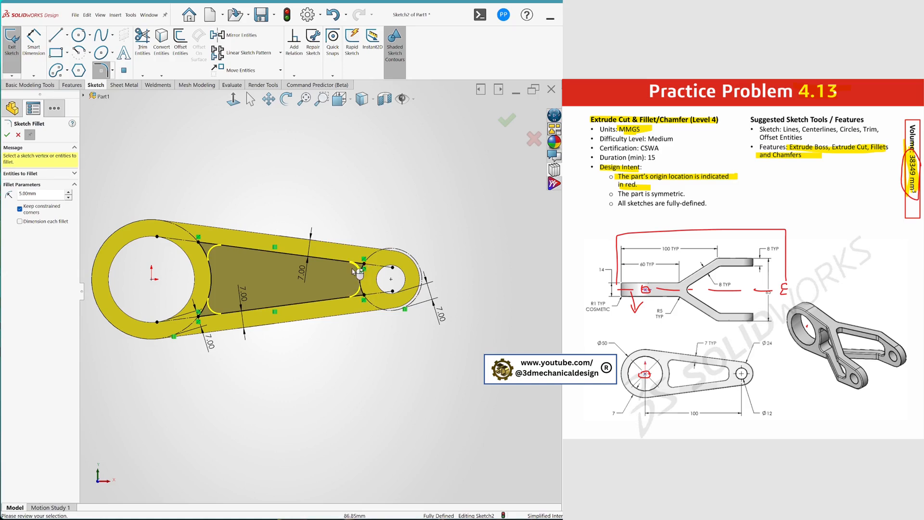
click(7, 135)
scroll(236, 218, up, 4)
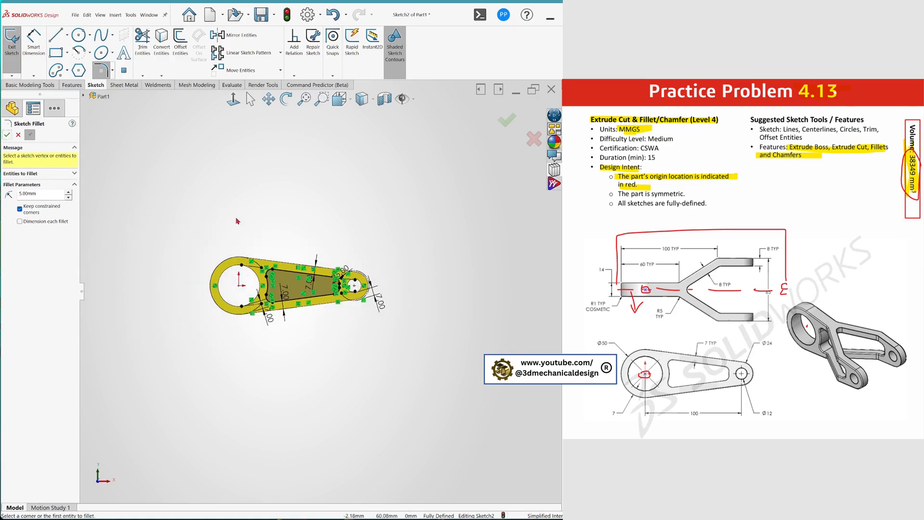
scroll(367, 341, down, 3)
key(s)
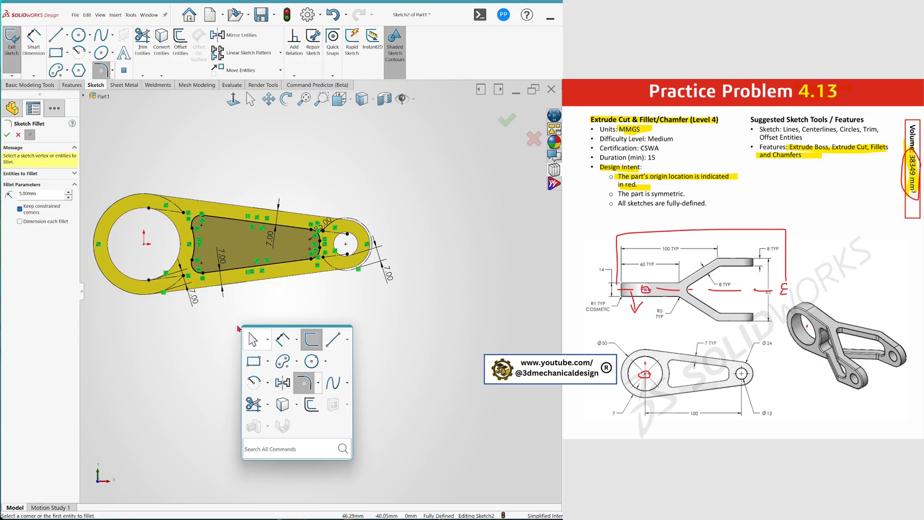
click(420, 352)
click(10, 136)
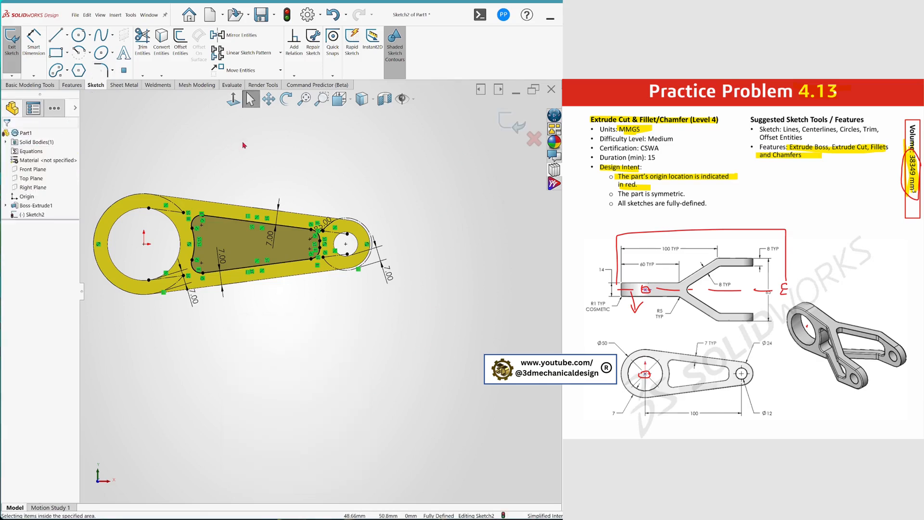
Extrude-cut the filleted pocket outline through the lever with a Through All end condition.
key(s)
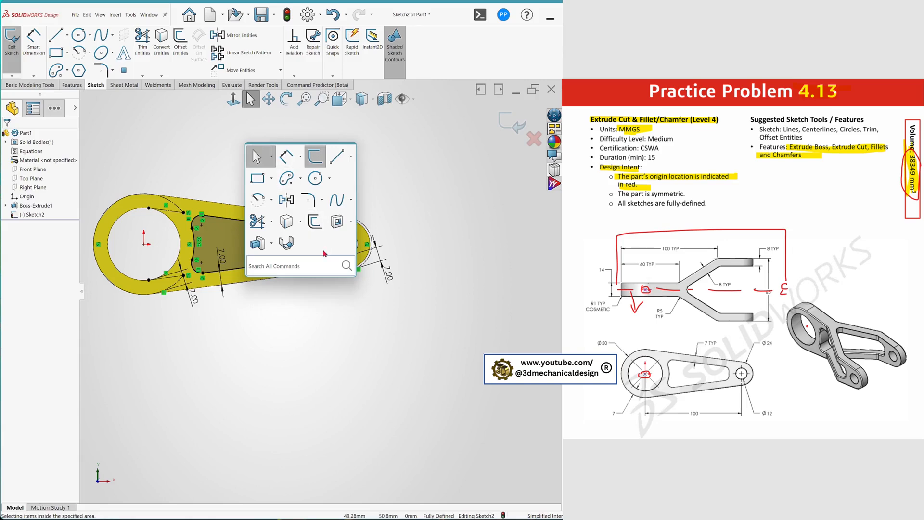
click(350, 221)
click(339, 242)
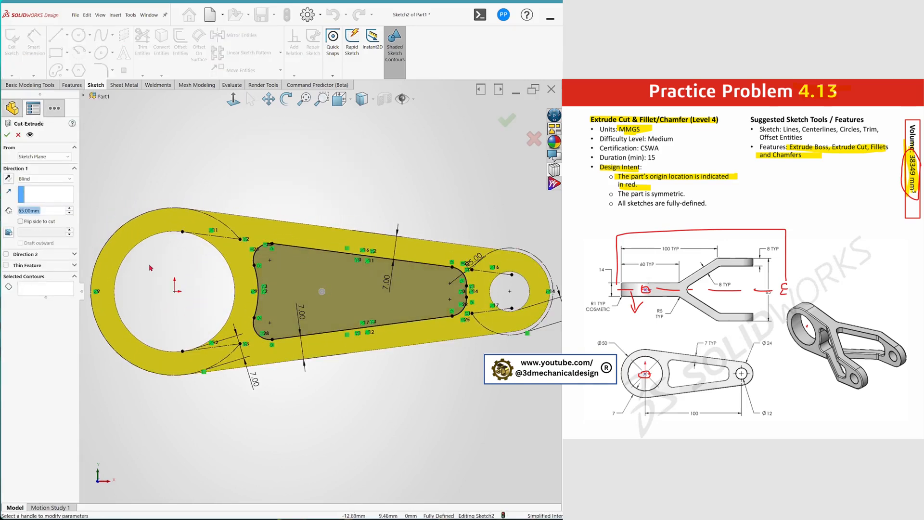
click(44, 179)
click(36, 191)
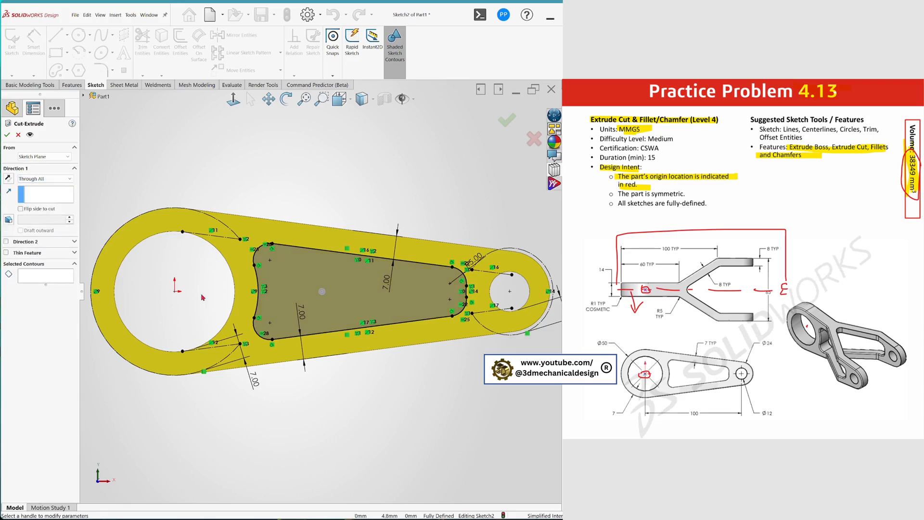
middle_drag(332, 398, 323, 415)
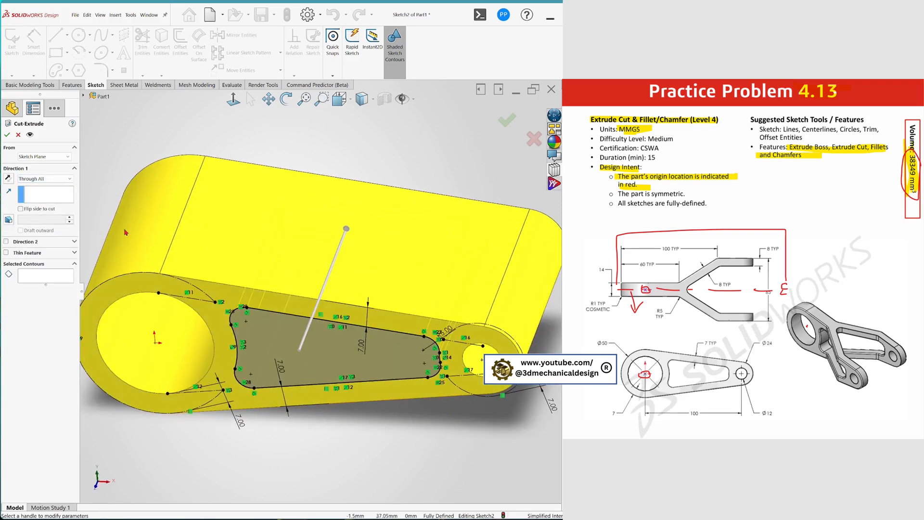
click(7, 135)
mouse_move(390, 370)
middle_down()
mouse_move(449, 248)
mouse_move(401, 286)
mouse_move(410, 369)
middle_up()
scroll(420, 268, up, 4)
click(420, 268)
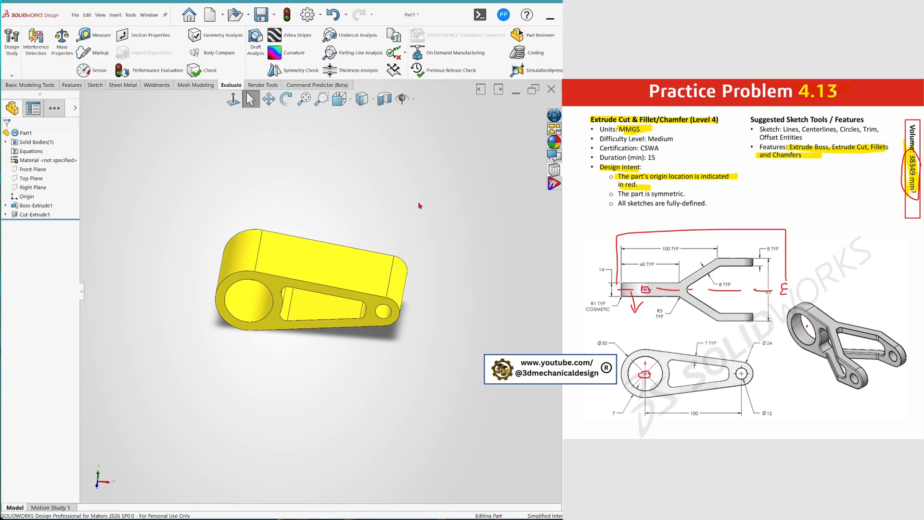
Start a sketch on the Top Plane and draw a horizontal centerline through the origin across the lever's full length.
click(32, 178)
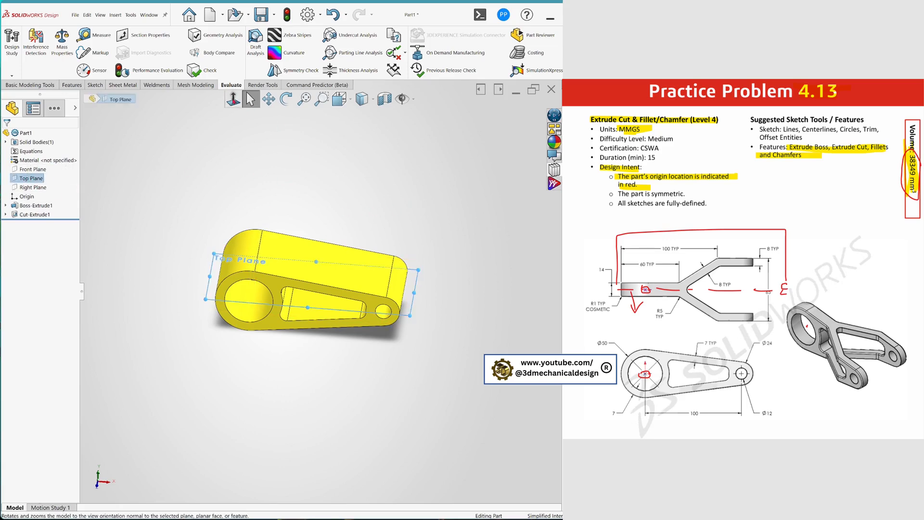
click(233, 99)
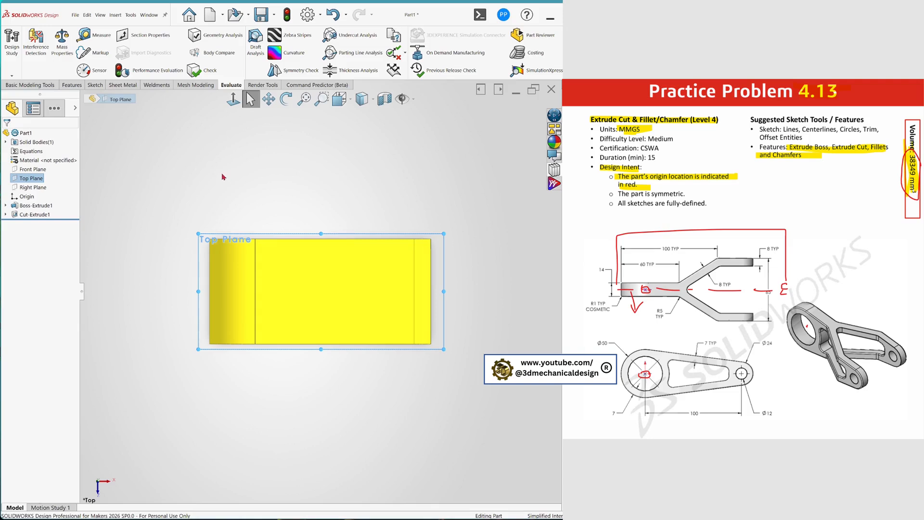
key(s)
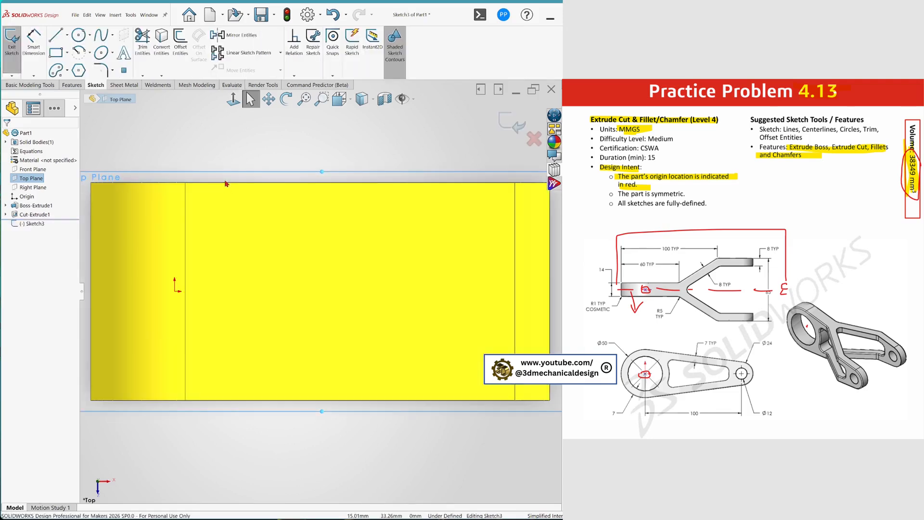
key(s)
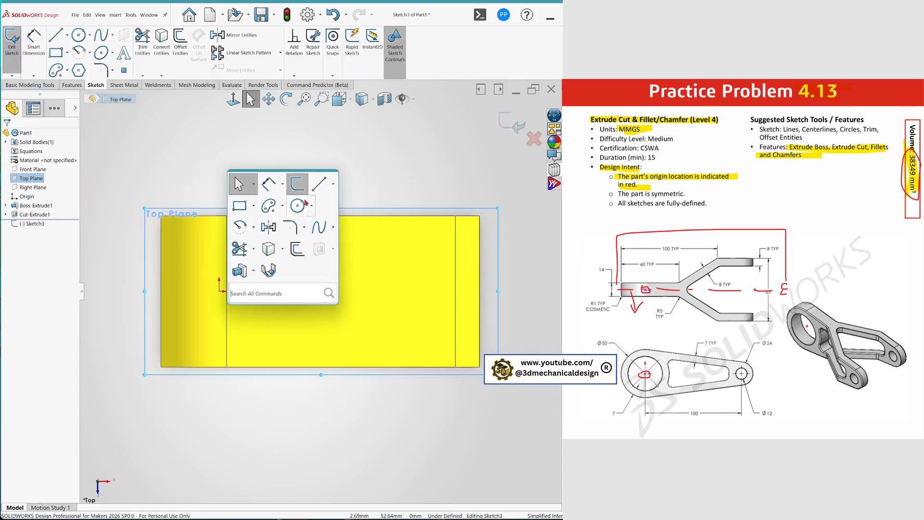
click(333, 184)
click(318, 213)
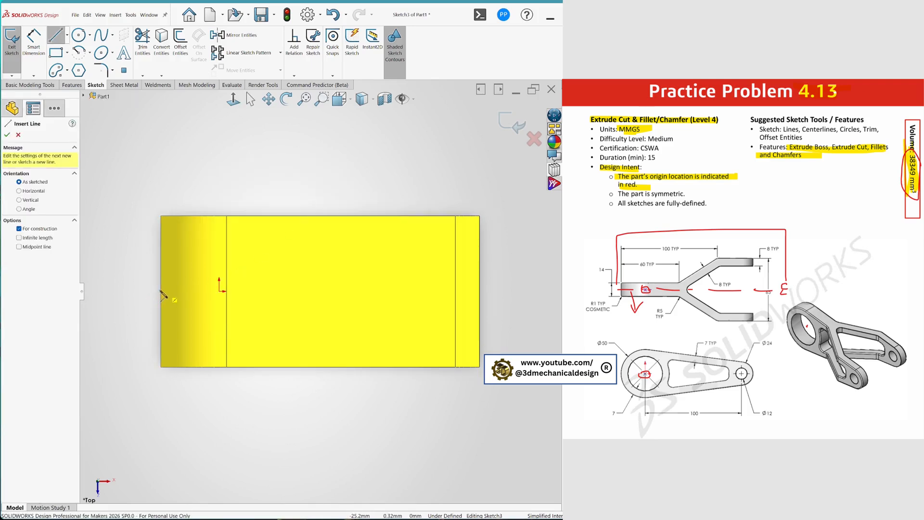
click(161, 290)
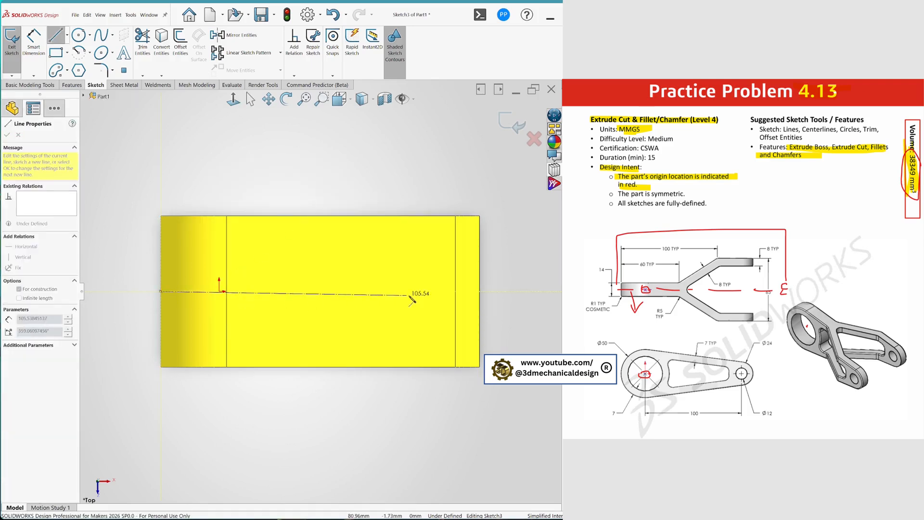
click(480, 292)
key(Escape)
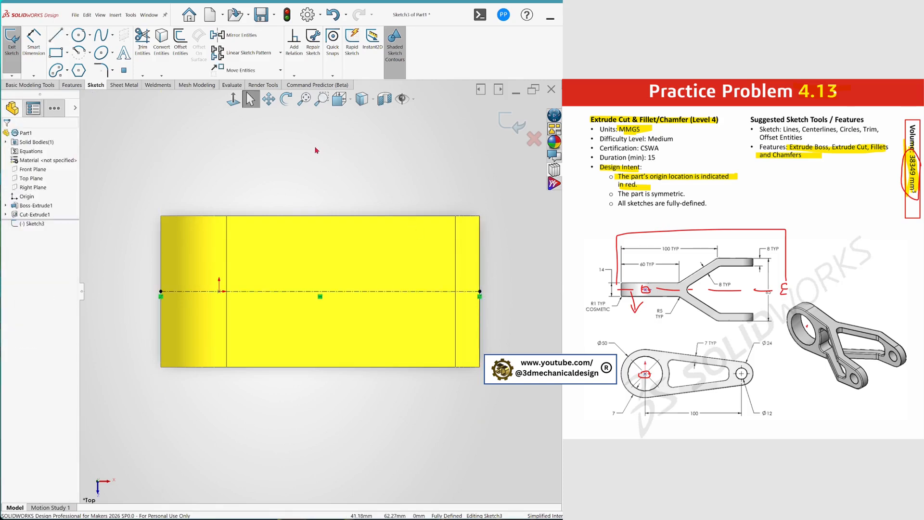
Sketch the fork's upper half outline with lines: stem about 52 mm long, slanted arm, straight end about 41 mm long, inner edge returning to the centerline.
key(s)
click(408, 161)
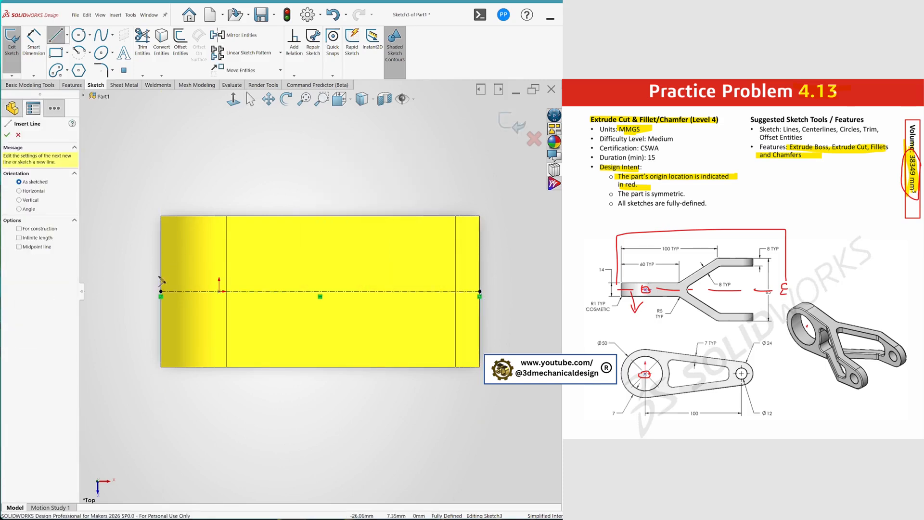
click(162, 291)
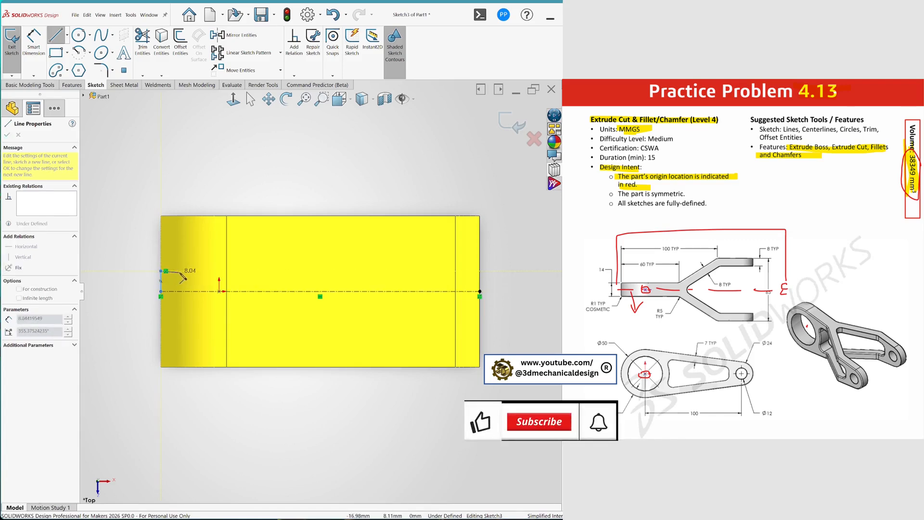
click(281, 271)
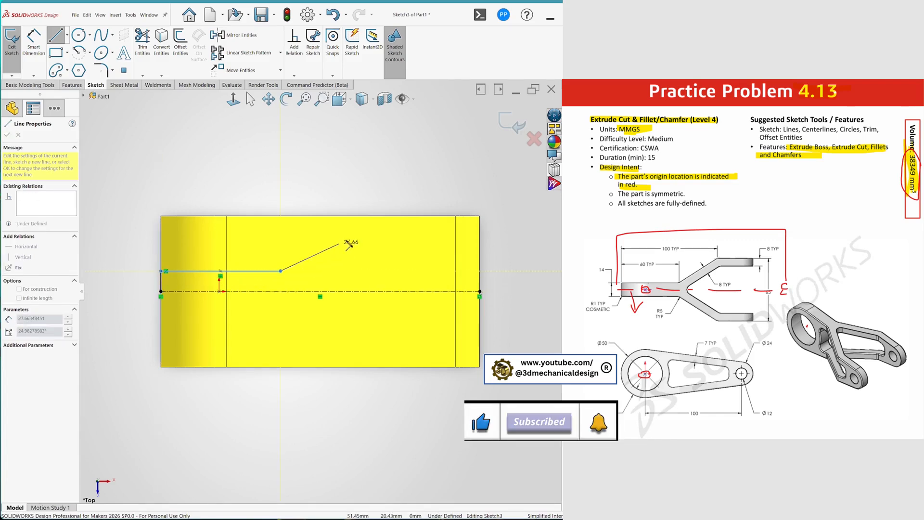
click(383, 216)
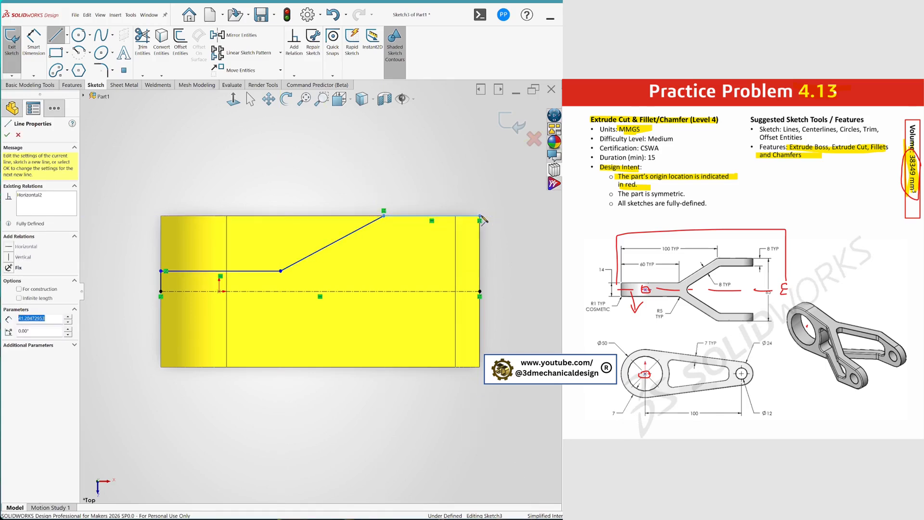
click(480, 216)
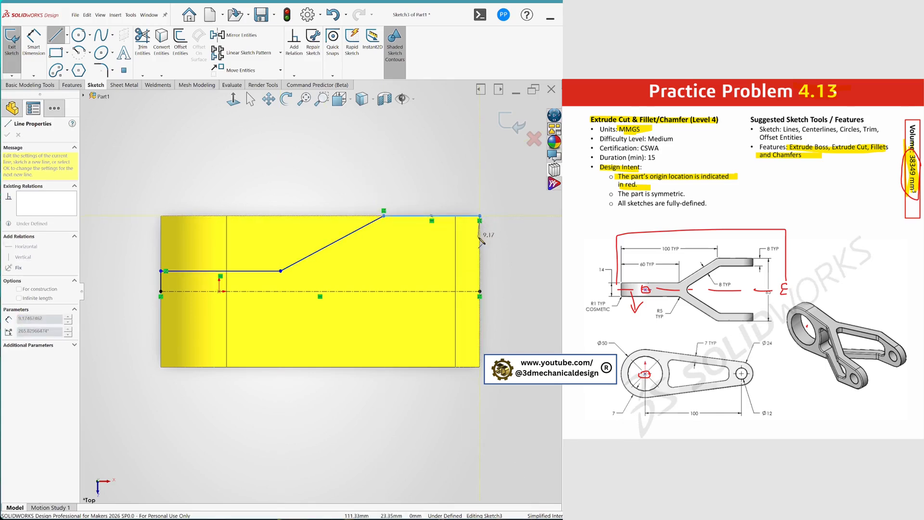
click(393, 237)
click(289, 291)
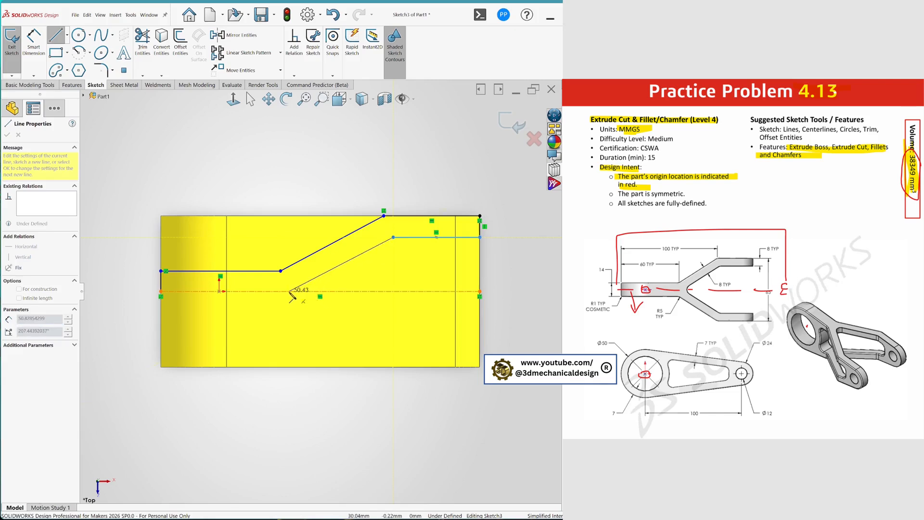
key(Escape)
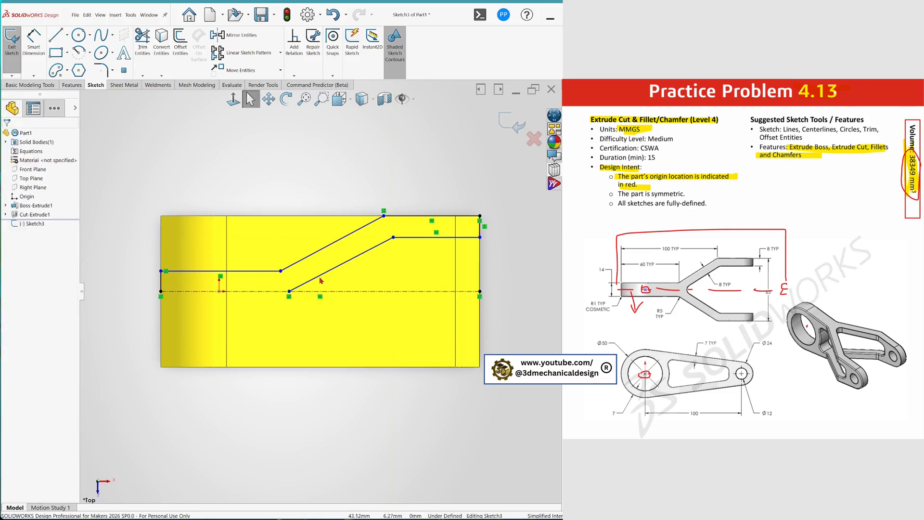
Make the two slanted lines of the fork arm parallel.
click(321, 280)
ctrl+click(313, 255)
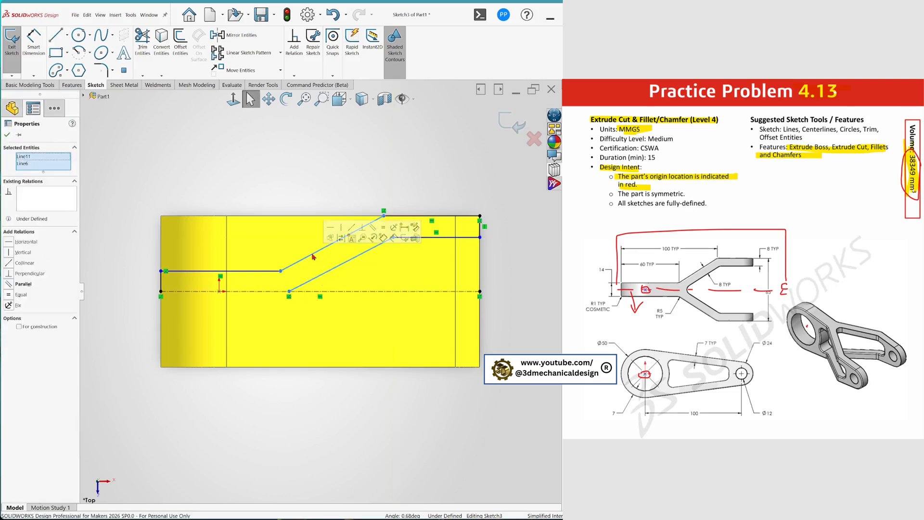
click(22, 284)
click(281, 144)
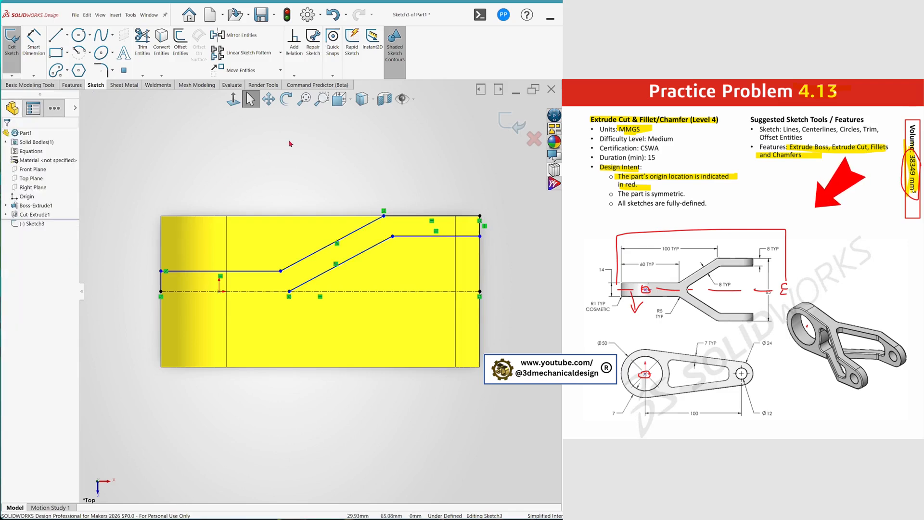
Dimension the thickness of the fork arm's straight end as 8 mm.
key(s)
click(337, 157)
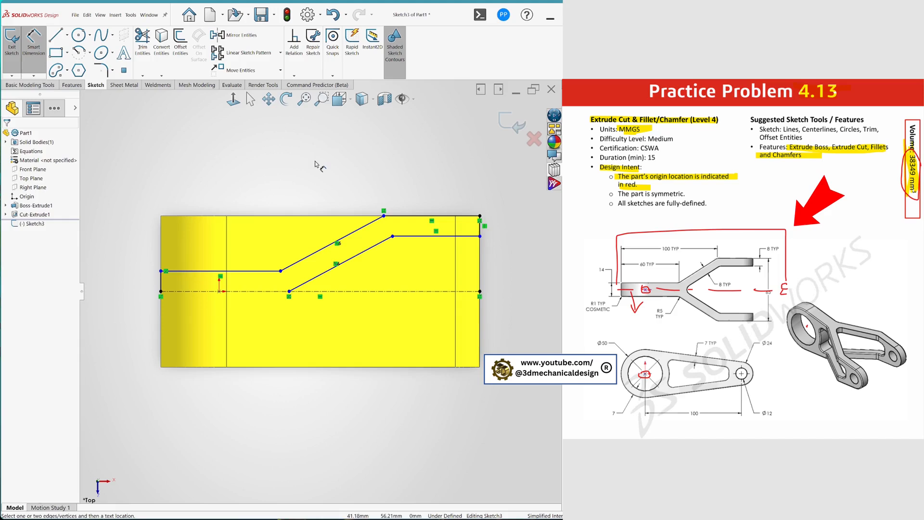
click(442, 236)
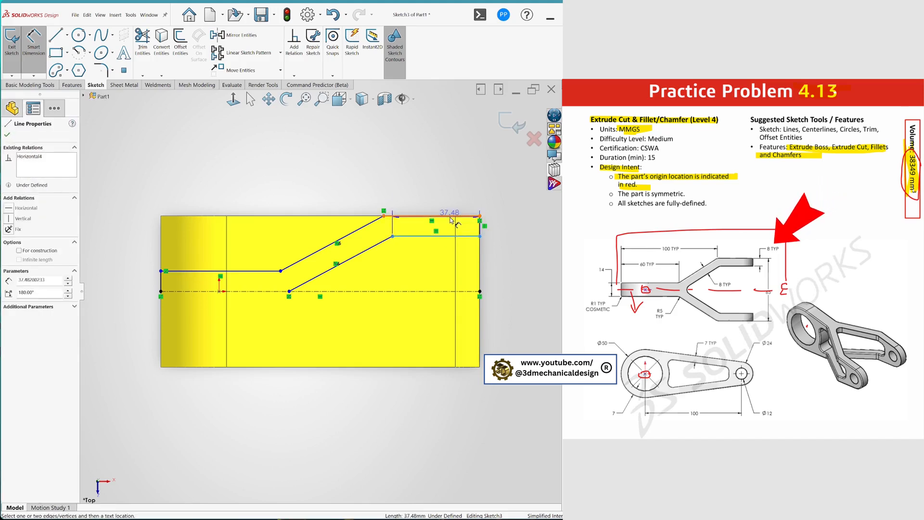
click(443, 215)
click(510, 230)
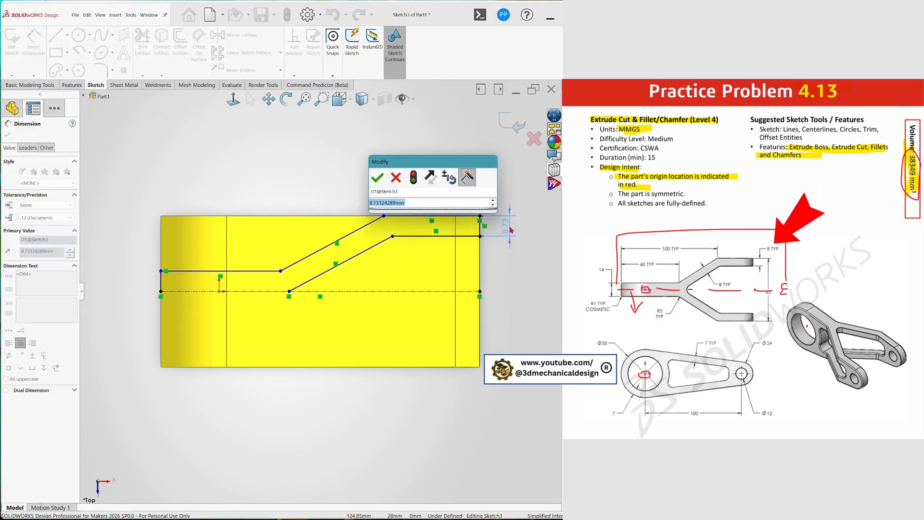
text(8)
click(377, 178)
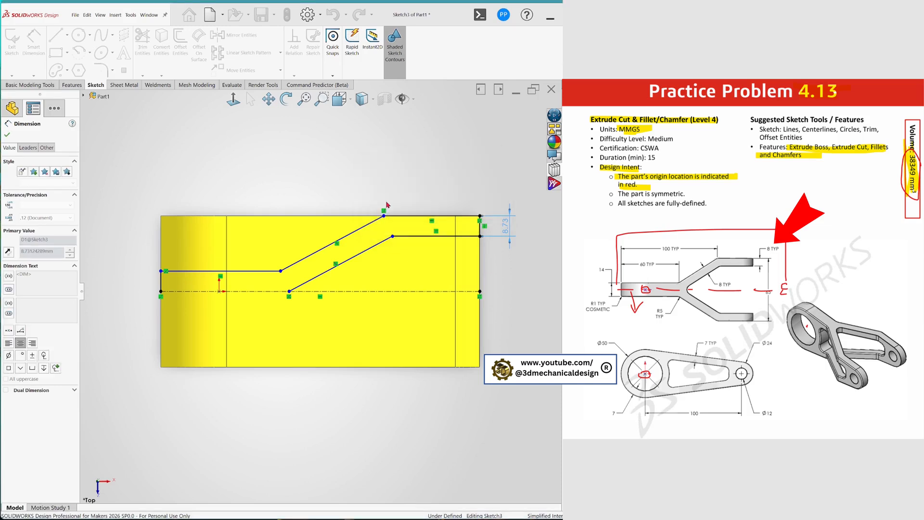
Dimension the distance between the two slanted arm lines as 8 mm.
click(380, 242)
click(368, 225)
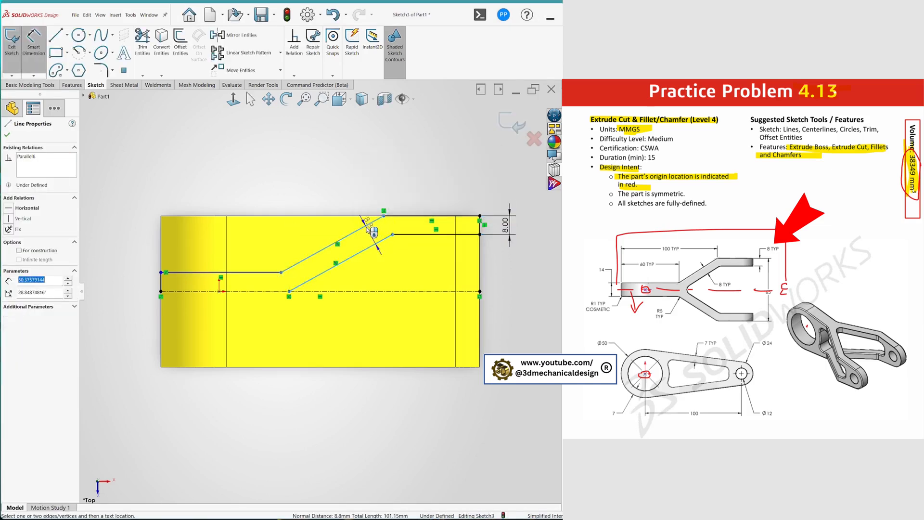
click(377, 237)
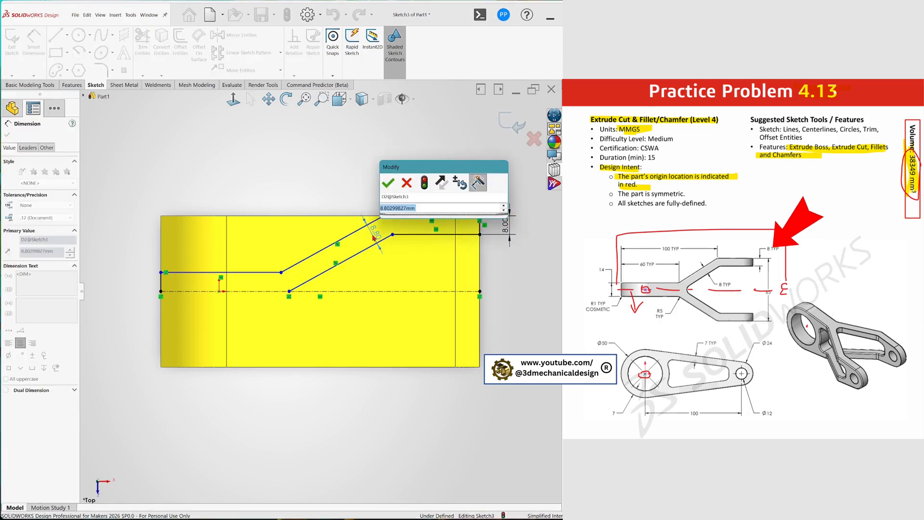
text(8)
click(386, 184)
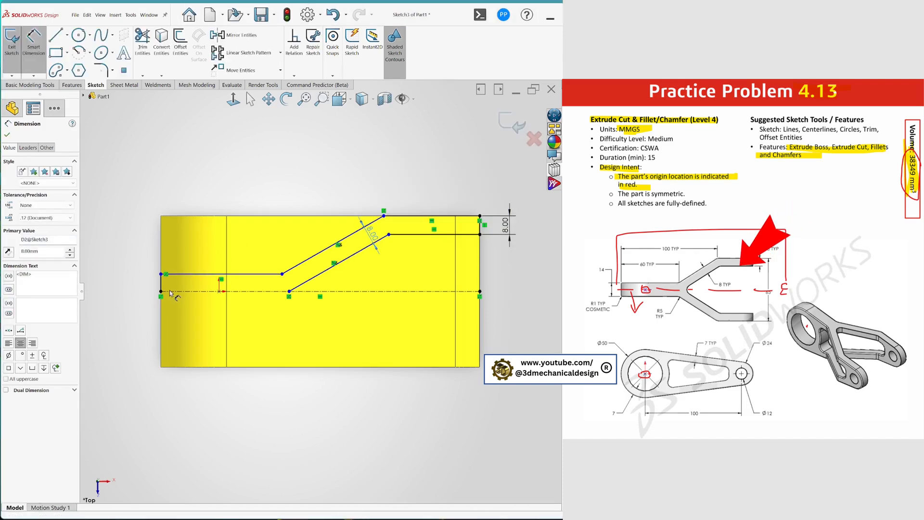
Dimension the stem from the lever's large end to the start of the outer slanted line as 60 mm.
click(162, 288)
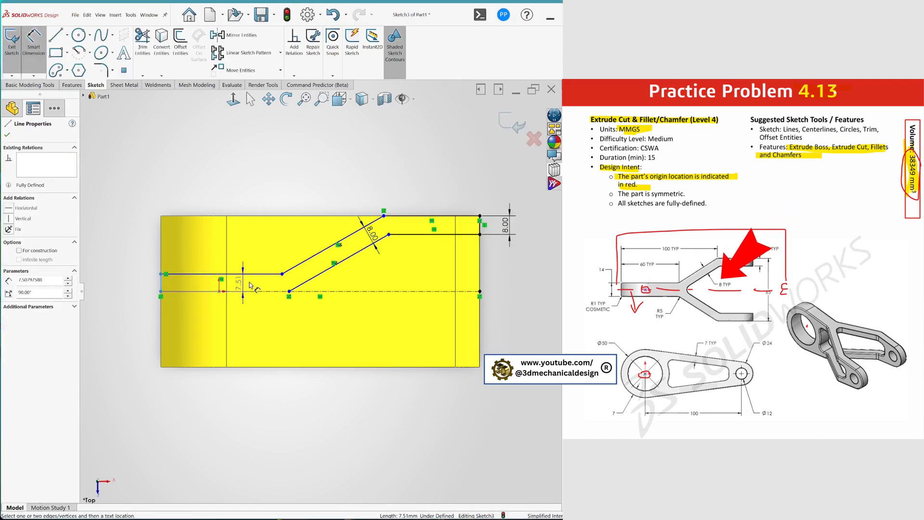
click(282, 274)
click(242, 196)
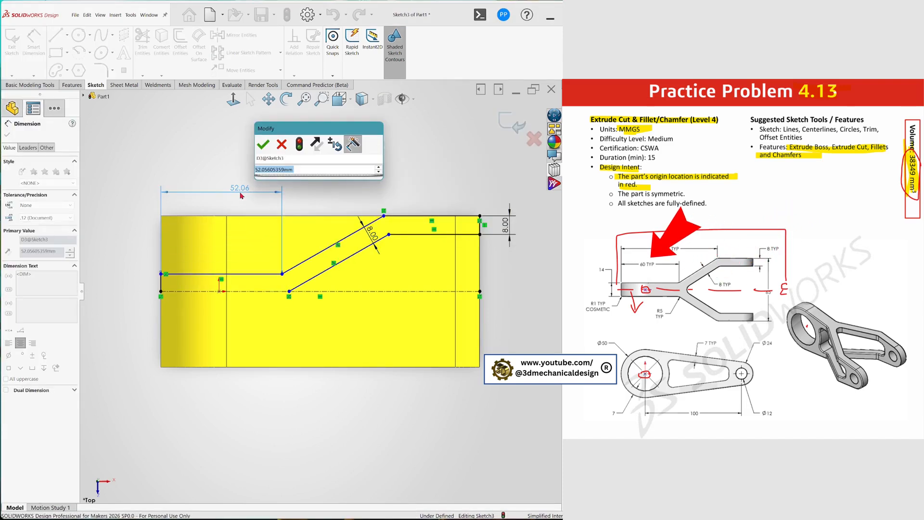
text(6)
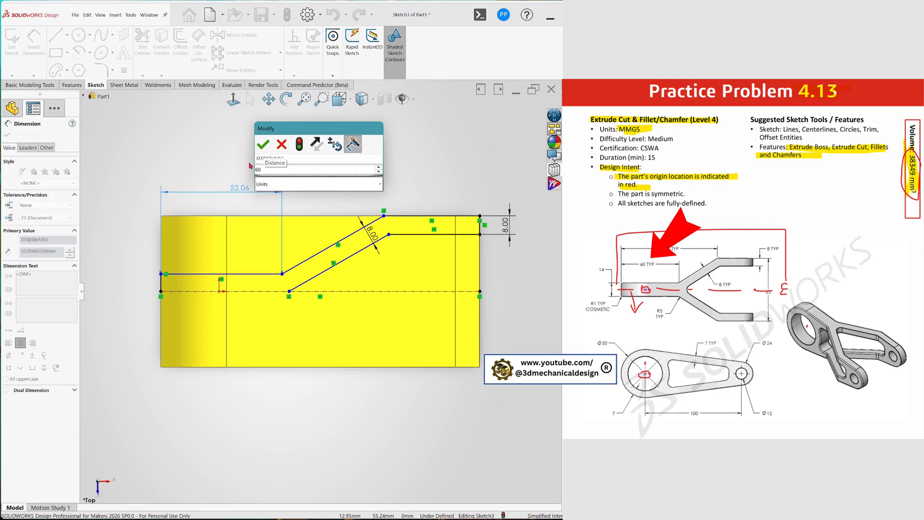
text(0)
click(262, 144)
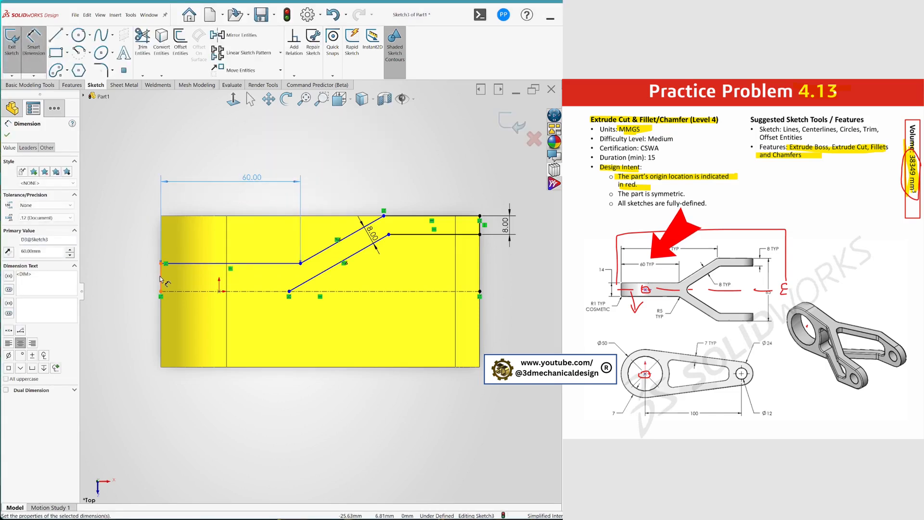
Dimension the distance from the lever's large end to the outer upper bend of the arm as 100 mm.
click(161, 277)
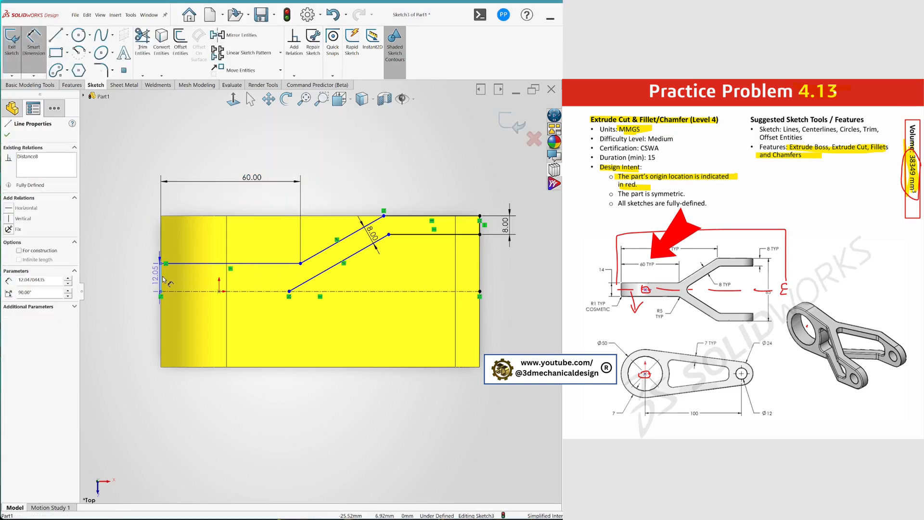
click(384, 212)
click(298, 148)
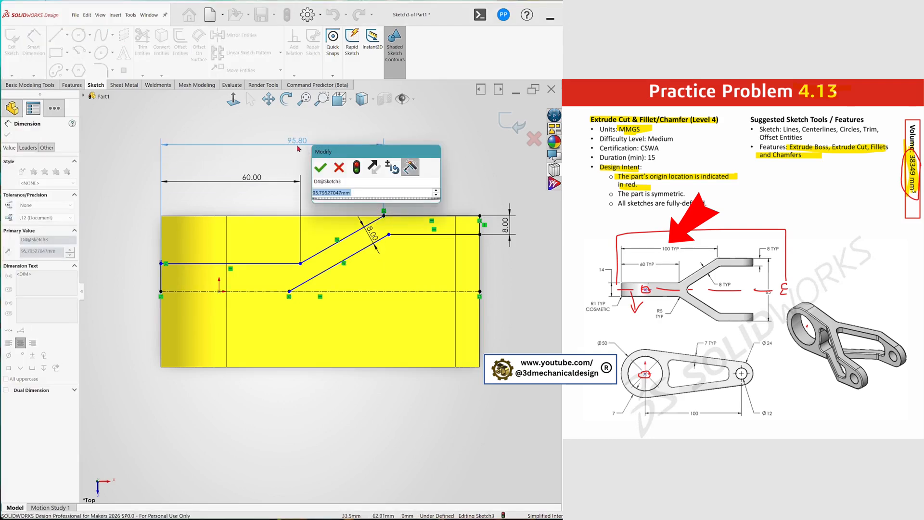
text(100)
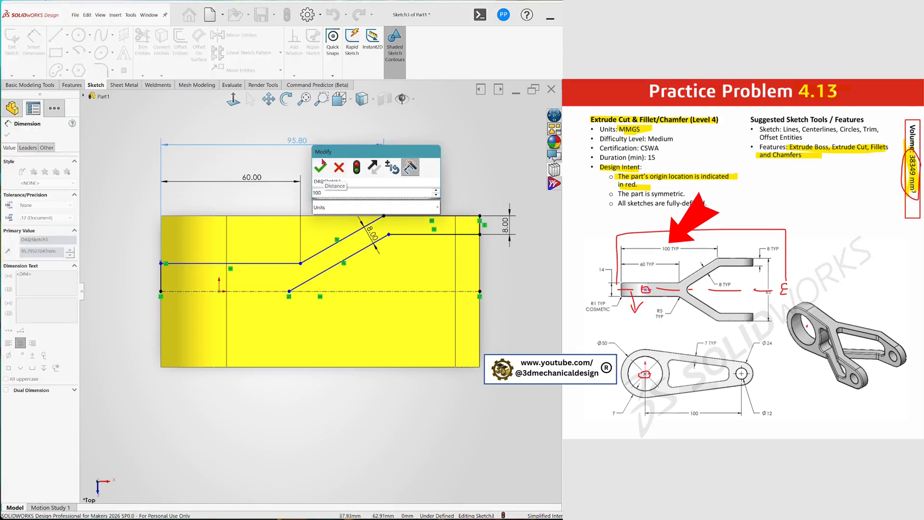
click(322, 165)
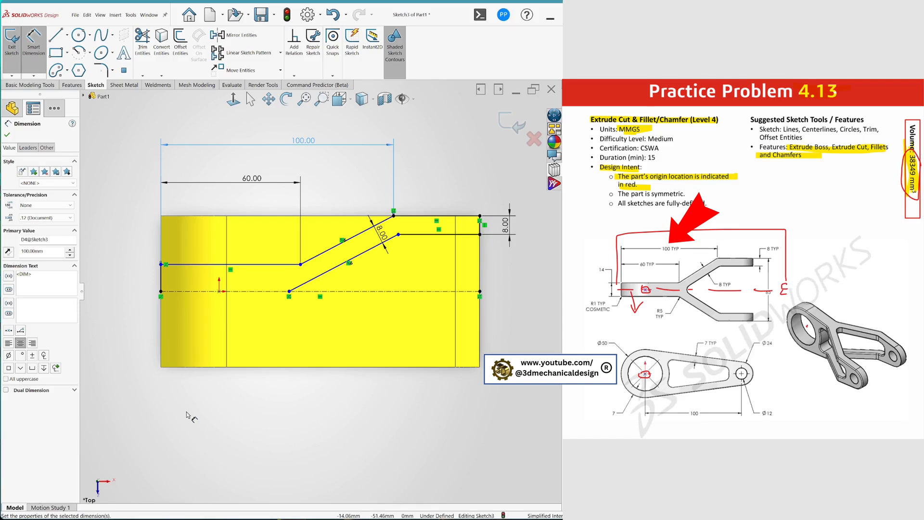
key(Escape)
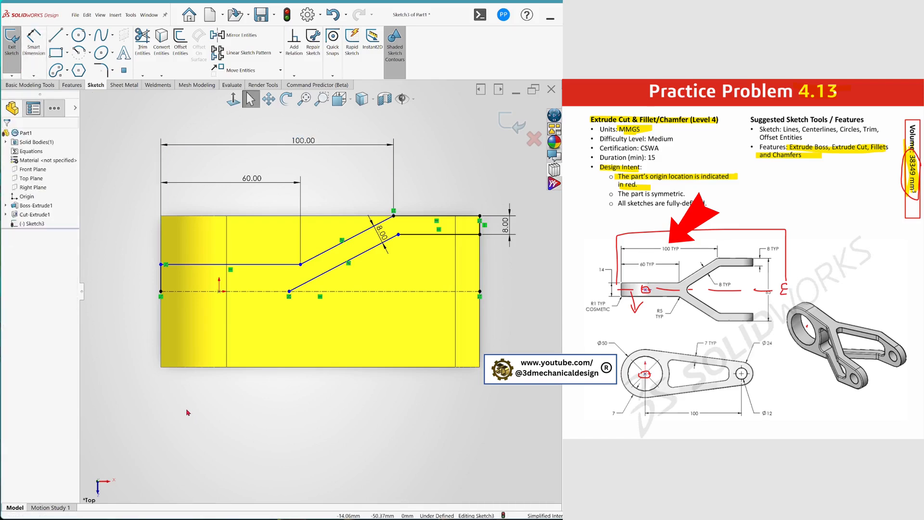
Fillet the lower outer bend and both upper bends of the sketched fork arm with a 5 mm radius.
click(189, 114)
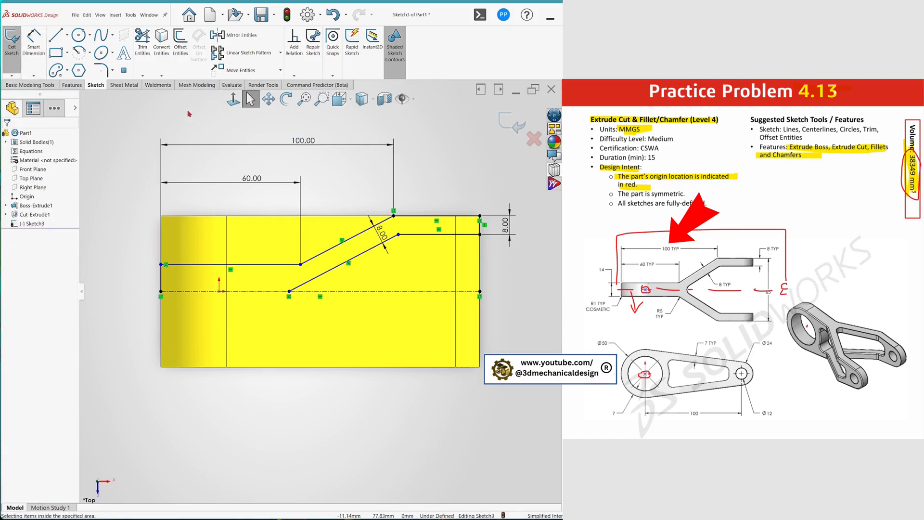
click(95, 70)
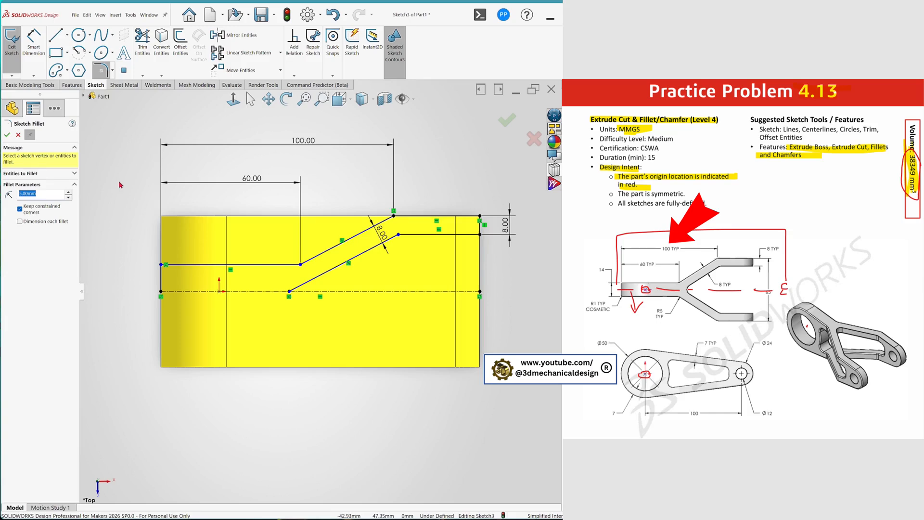
click(300, 267)
click(396, 231)
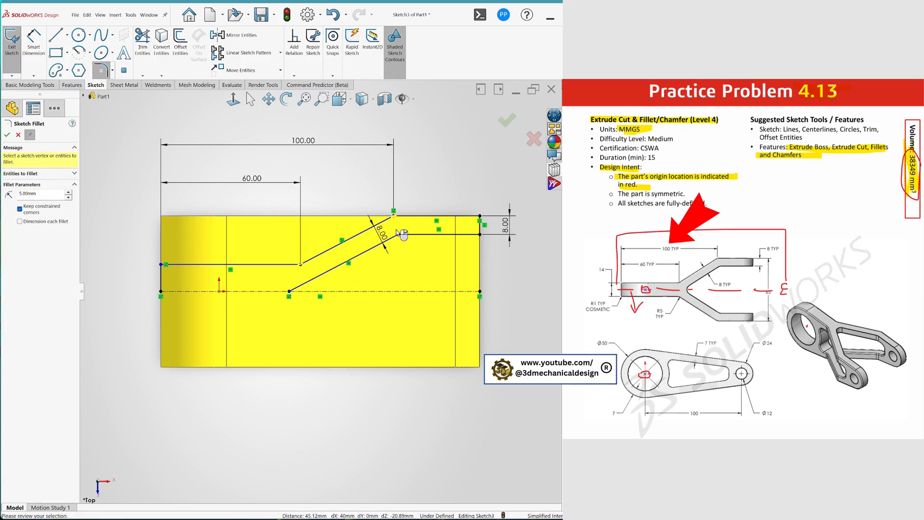
click(4, 136)
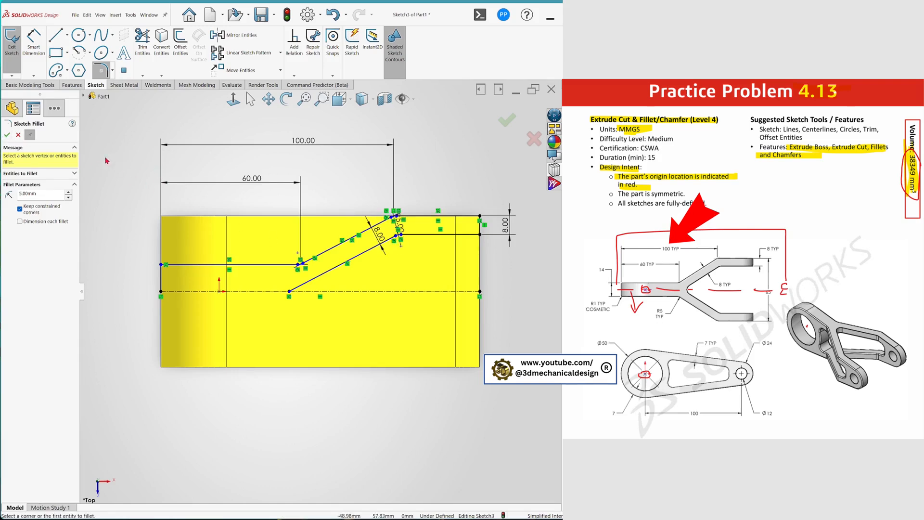
Mirror the filleted half of the fork outline about the horizontal centerline.
key(Escape)
mouse_move(121, 177)
mouse_down()
mouse_move(467, 275)
mouse_move(527, 320)
mouse_up()
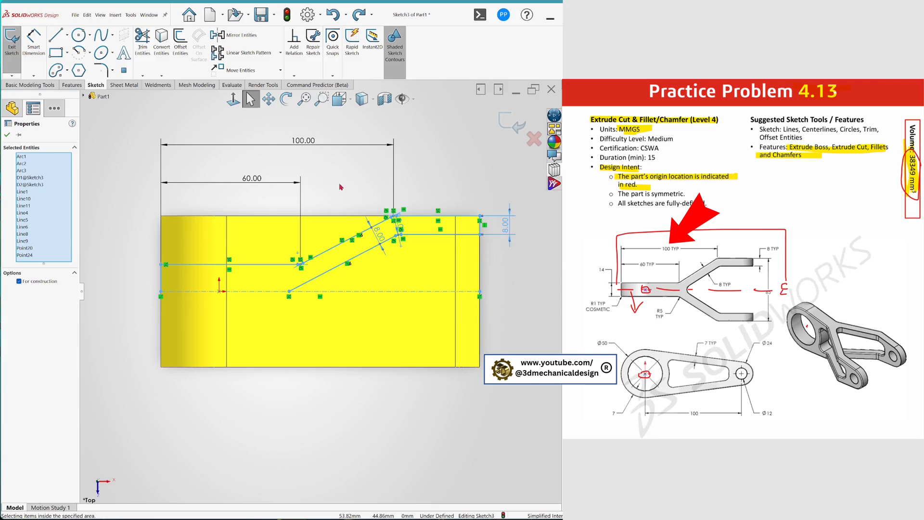
click(236, 35)
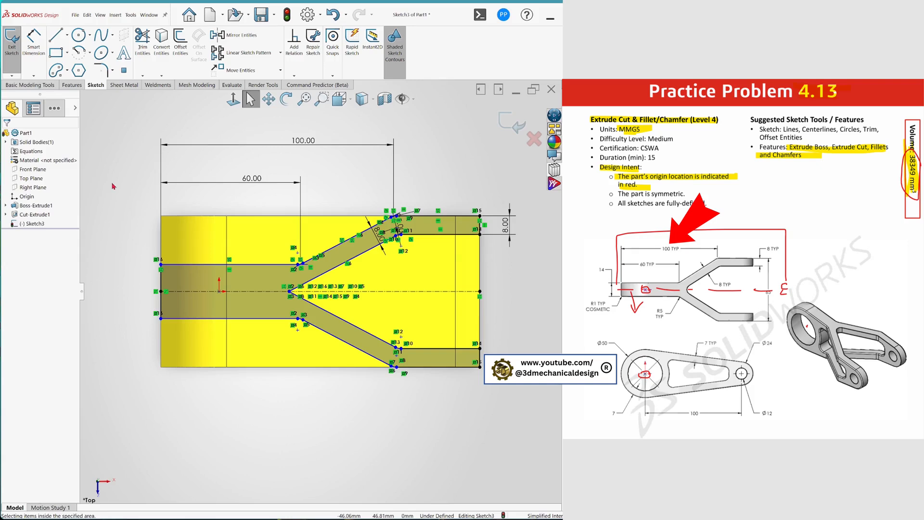
Dimension the width of the fork's stem between its two horizontal lines as 14 mm.
key(s)
click(129, 198)
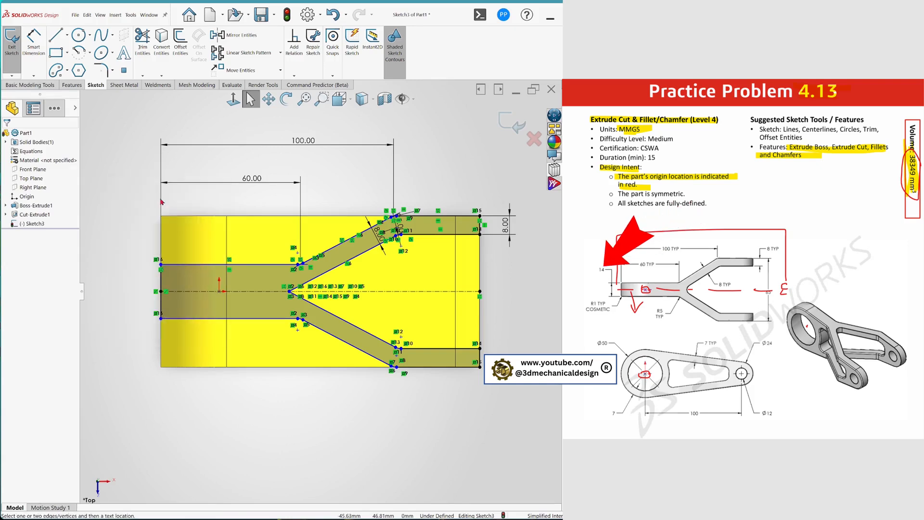
click(217, 319)
click(210, 264)
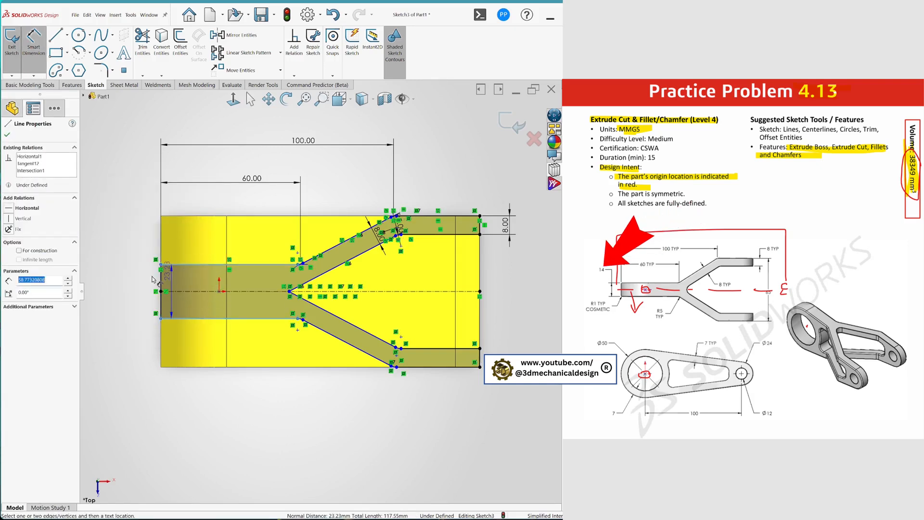
click(128, 286)
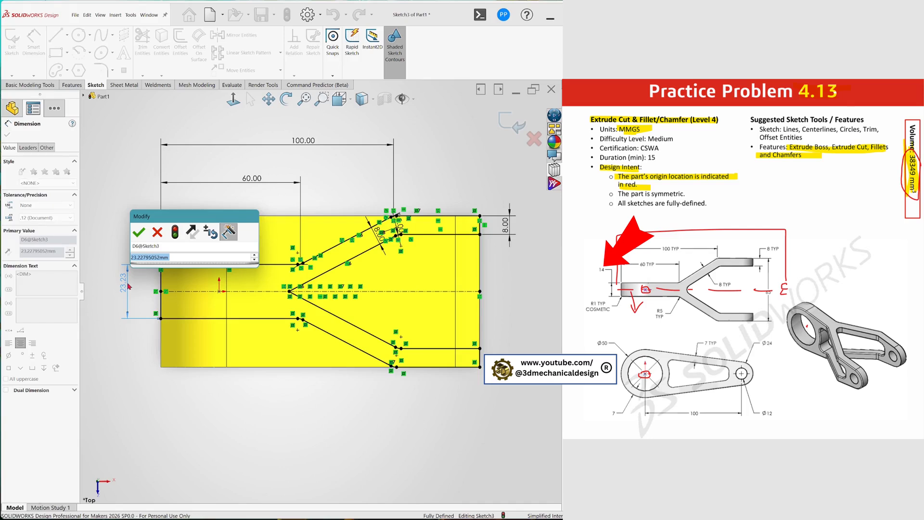
text(14)
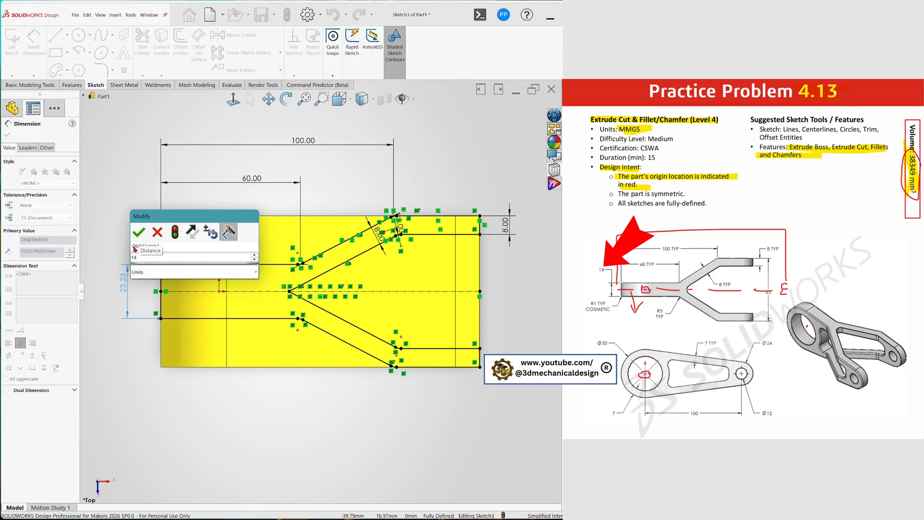
key(Return)
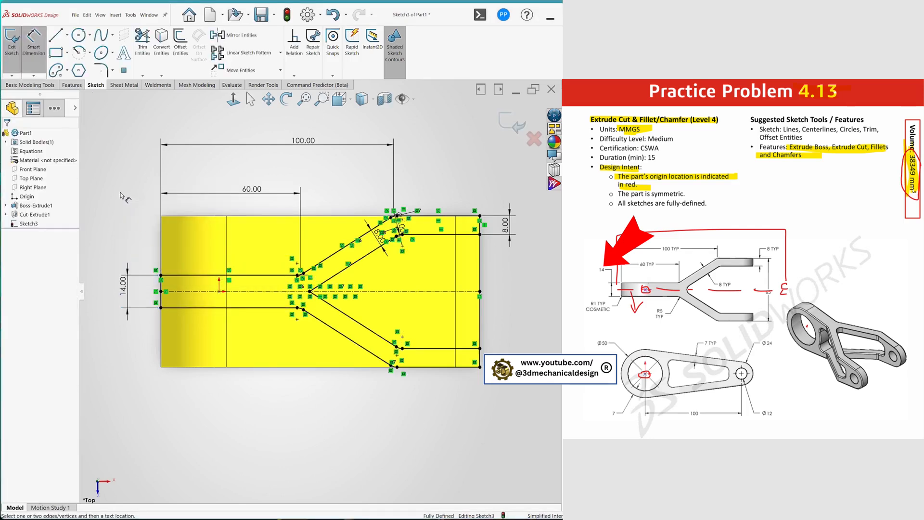
key(Escape)
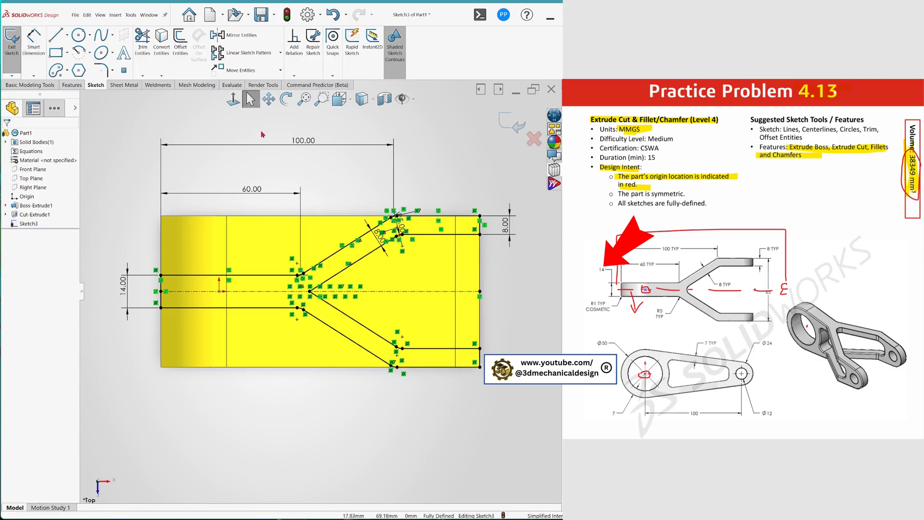
Draw lines from the stem's upper end corner to the block's corner and along the block's upper edge to the outer arm bend.
key(s)
click(378, 157)
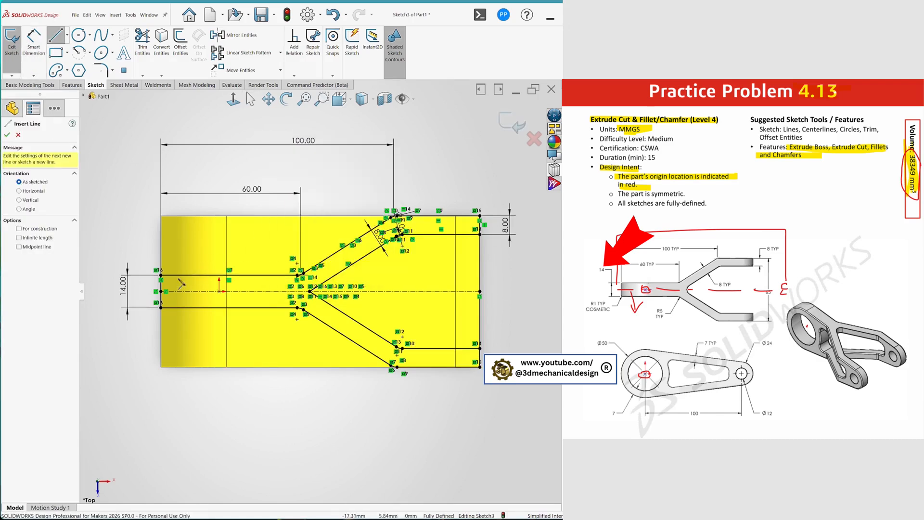
click(160, 275)
click(161, 216)
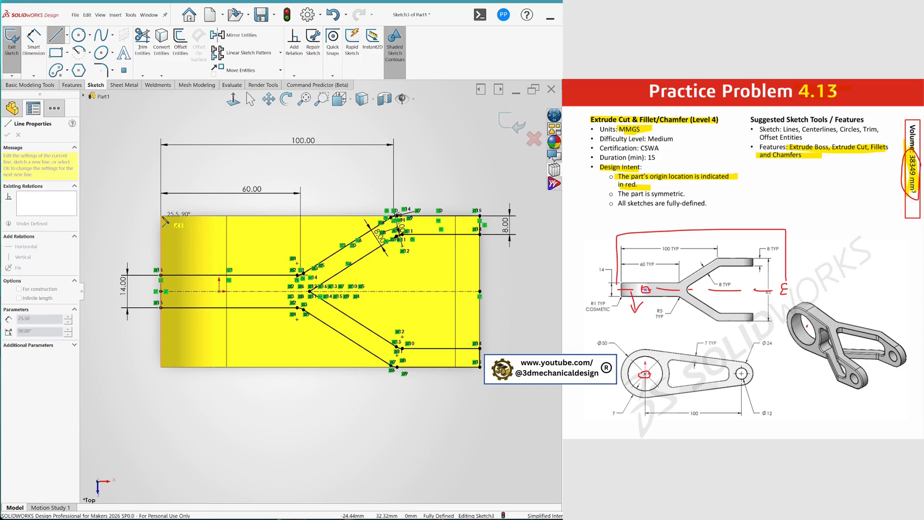
scroll(412, 214, down, 8)
key(Escape)
key(Escape)
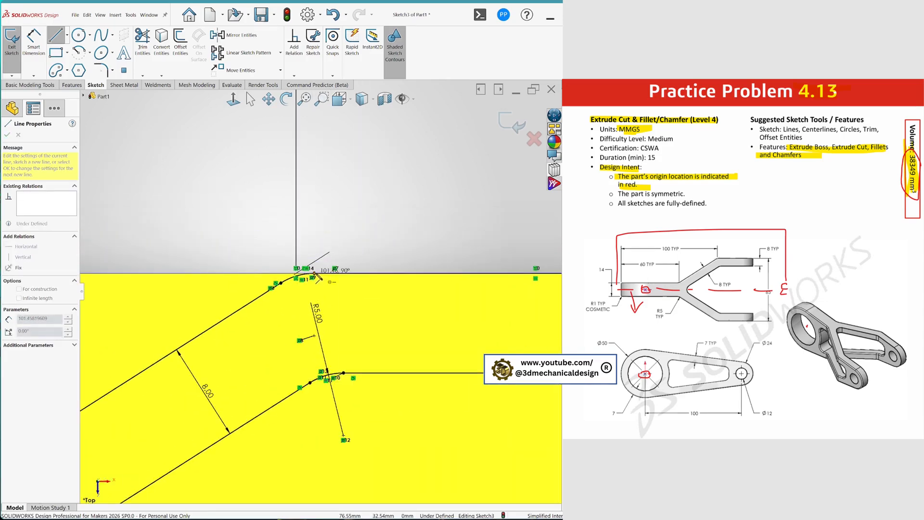
scroll(284, 293, up, 8)
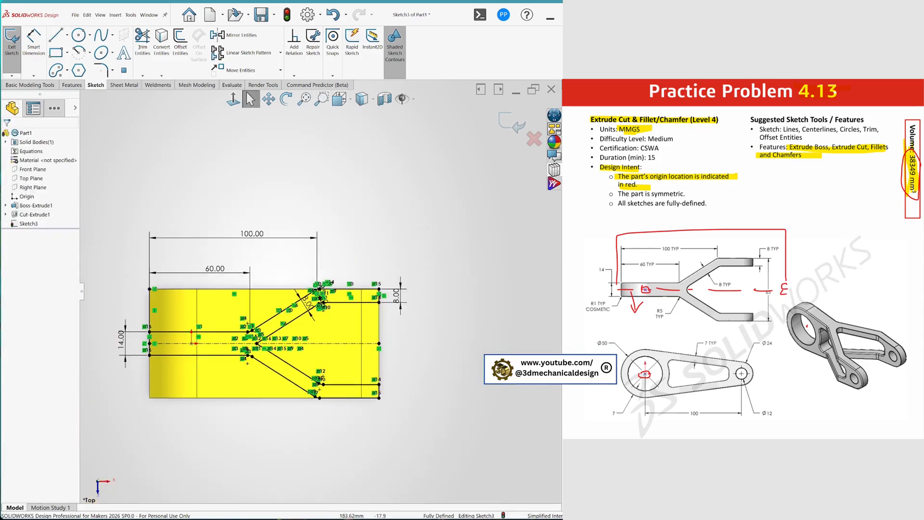
Draw a vertical line joining the inner ends of the two fork arms to close the gap between them.
key(s)
key(l)
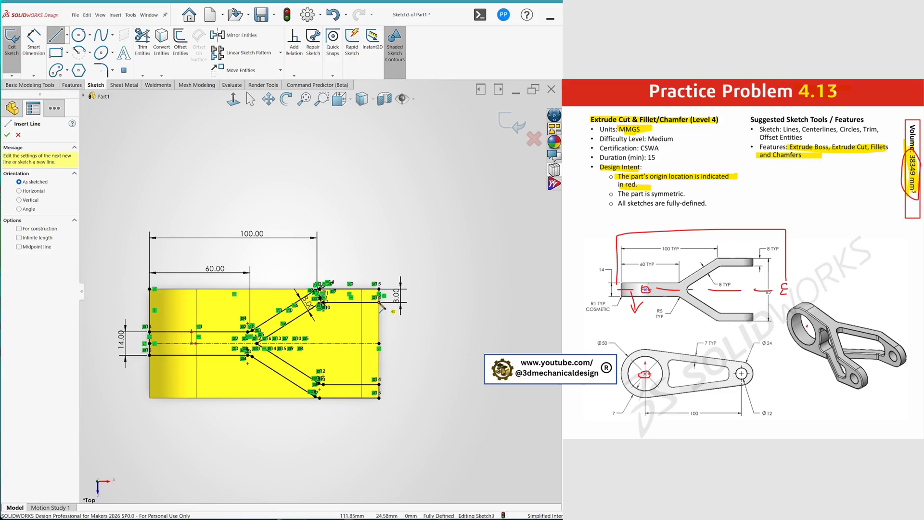
click(379, 302)
click(379, 384)
key(Escape)
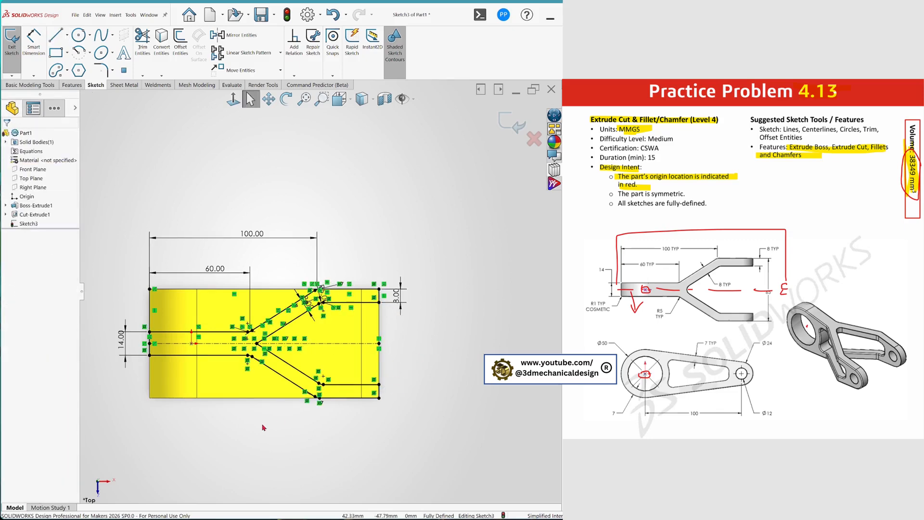
Draw lines from the lower arm's outer bend along the block's lower edge to its corner and up to the stem's lower end corner.
scroll(269, 416, up, 5)
scroll(290, 376, down, 4)
key(s)
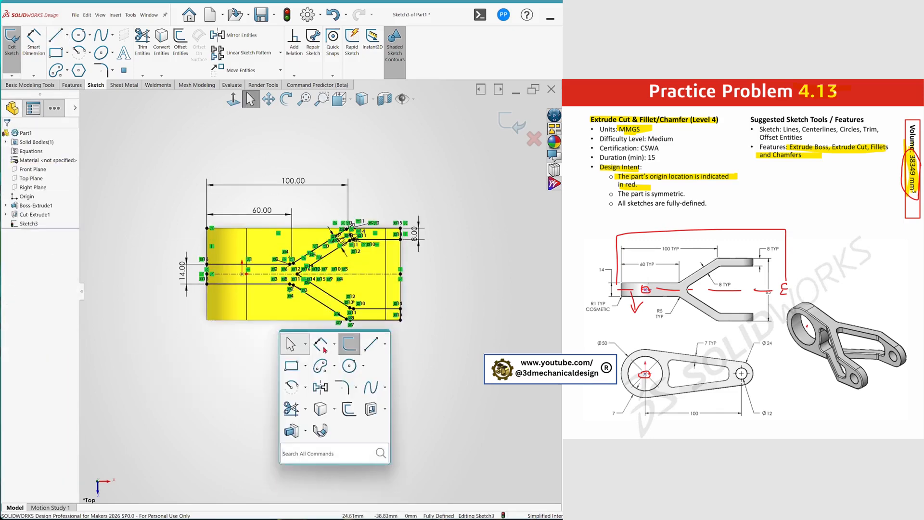
click(374, 345)
scroll(349, 322, down, 6)
click(352, 311)
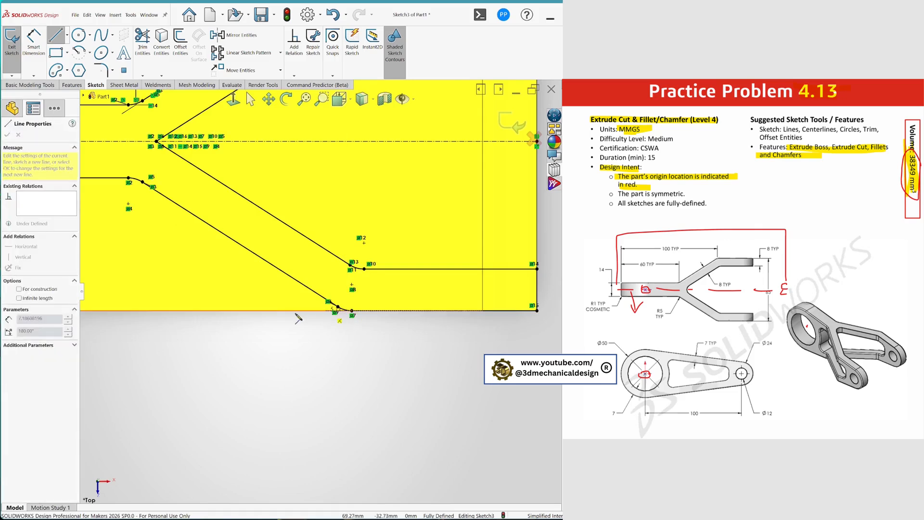
scroll(292, 315, up, 7)
click(228, 295)
scroll(228, 295, down, 6)
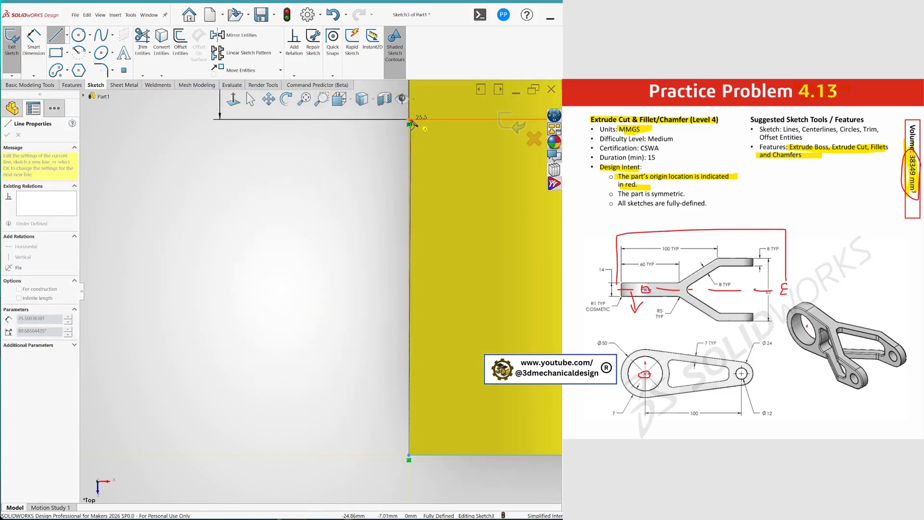
click(409, 119)
key(Escape)
scroll(318, 295, up, 4)
scroll(453, 248, up, 8)
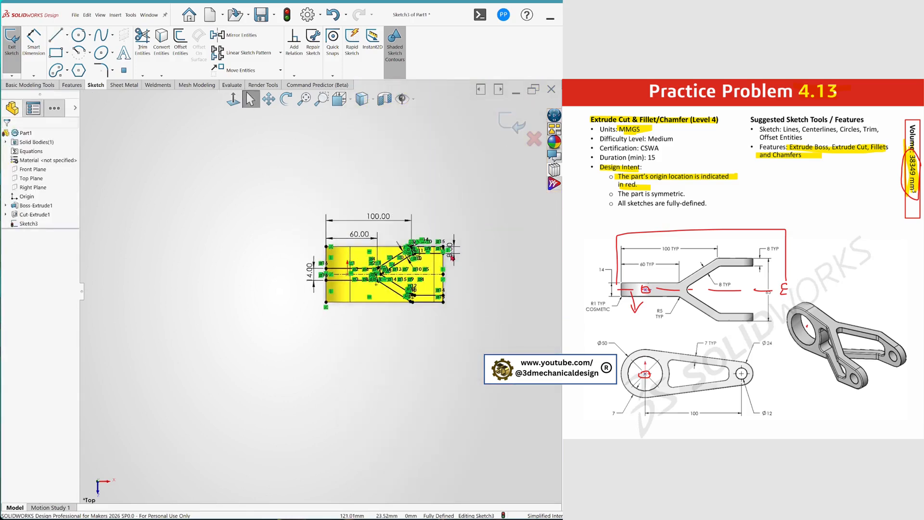
Start an Extruded Cut from the fork sketch and select the four regions beside the stem and between the arms as contours.
scroll(449, 256, down, 3)
key(s)
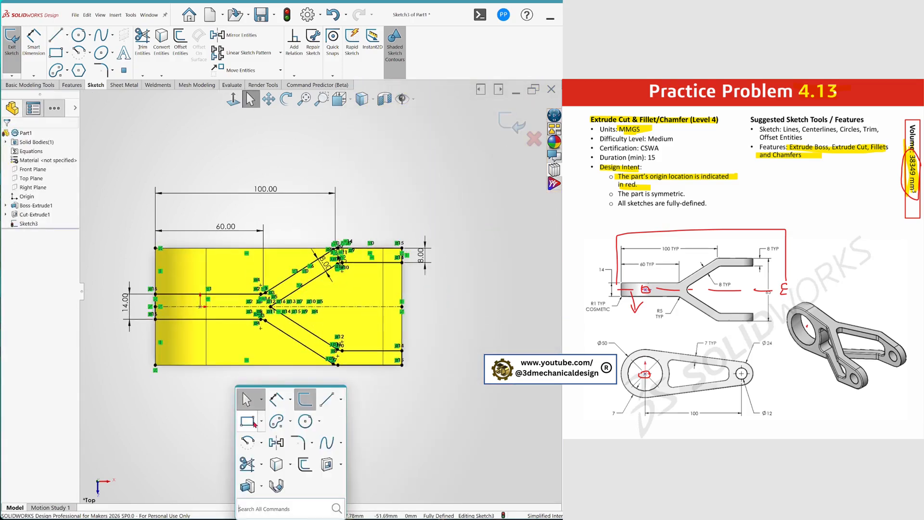
click(341, 464)
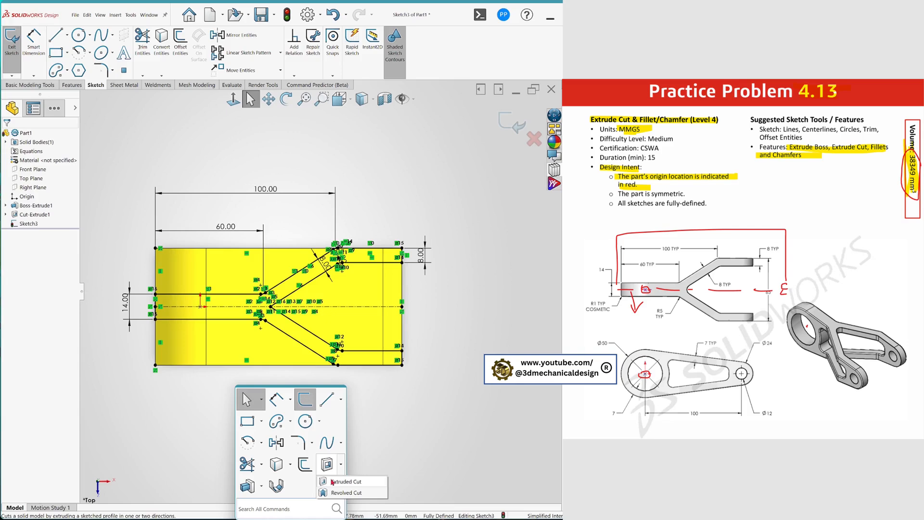
click(332, 482)
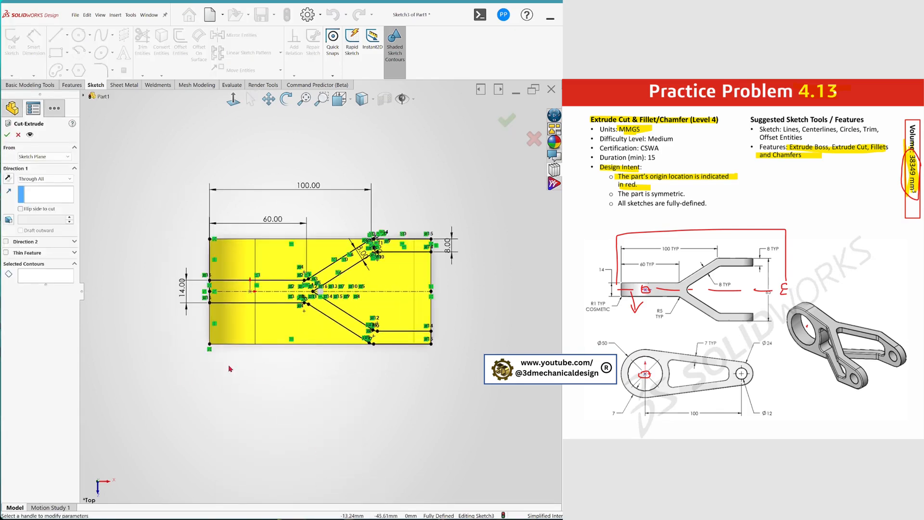
click(38, 281)
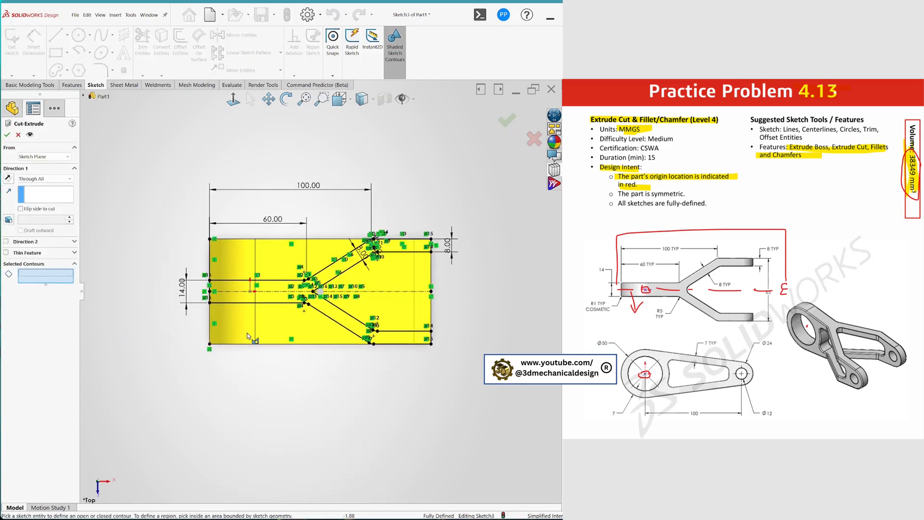
click(277, 255)
click(275, 322)
click(396, 286)
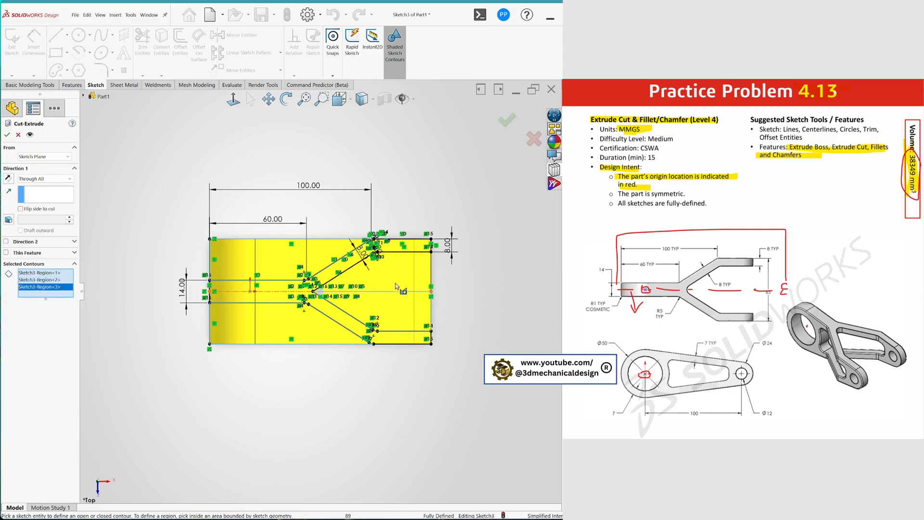
click(411, 301)
Add a second direction with Through All to the cut and complete it so only the fork shape remains.
mouse_move(361, 368)
middle_down()
mouse_move(367, 312)
mouse_move(353, 294)
middle_up()
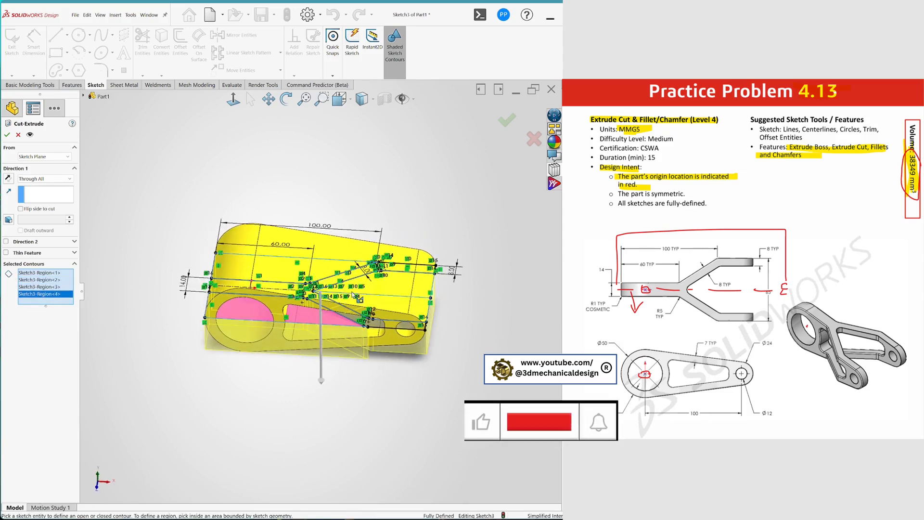
click(6, 241)
middle_drag(182, 337, 168, 330)
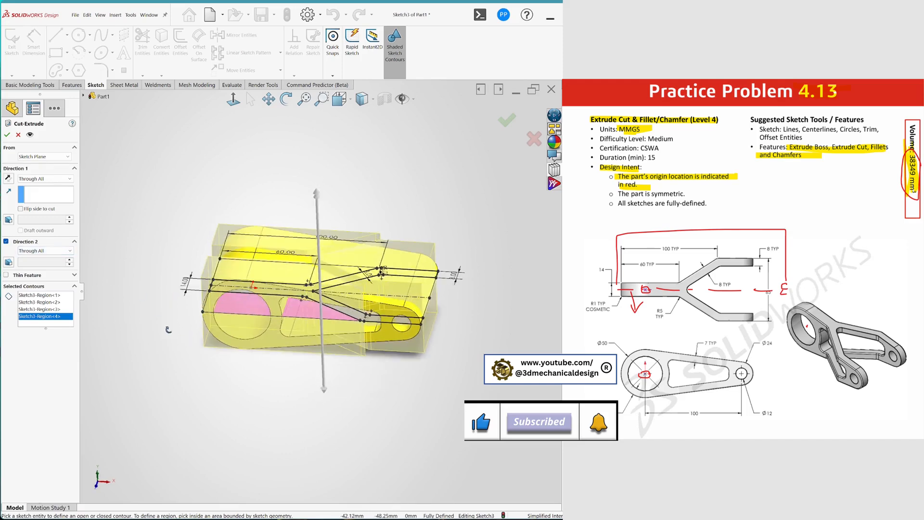
click(6, 134)
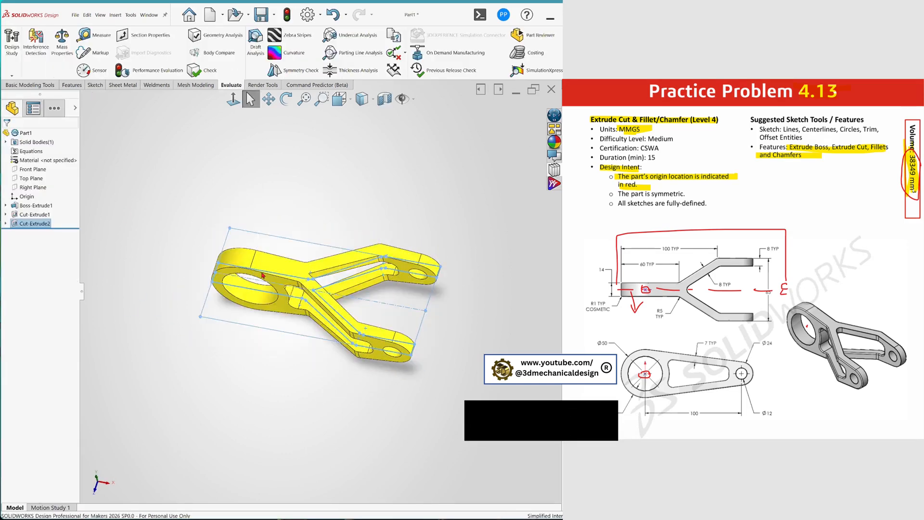
mouse_move(279, 289)
middle_down()
mouse_move(267, 313)
mouse_move(295, 374)
mouse_move(288, 378)
mouse_move(308, 239)
mouse_move(281, 272)
middle_up()
click(445, 331)
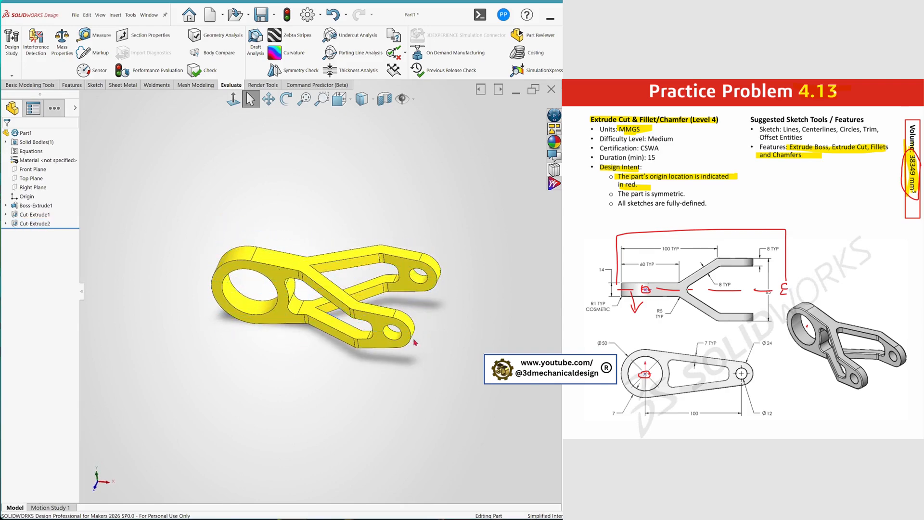
Fillet the upper and lower inner edges where the two fork arms meet with a 5 mm radius.
scroll(363, 338, down, 2)
middle_drag(370, 376, 344, 373)
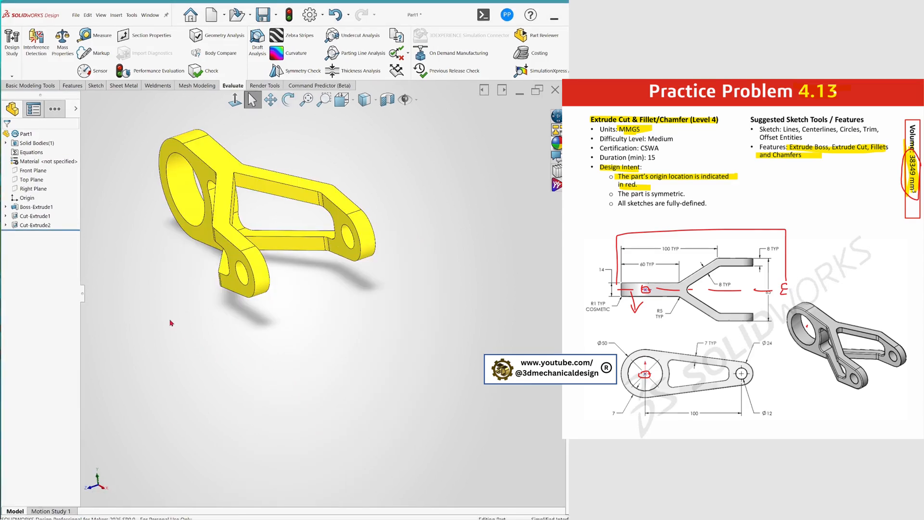
key(s)
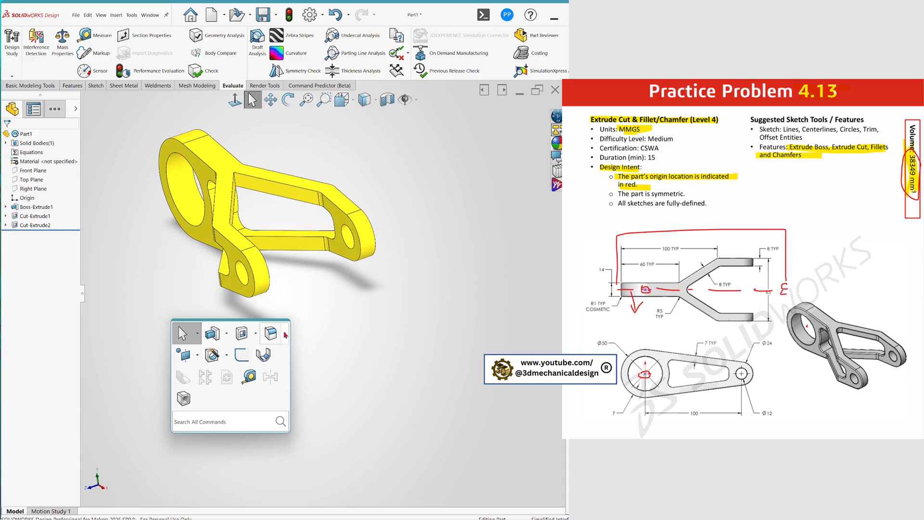
click(284, 333)
click(279, 350)
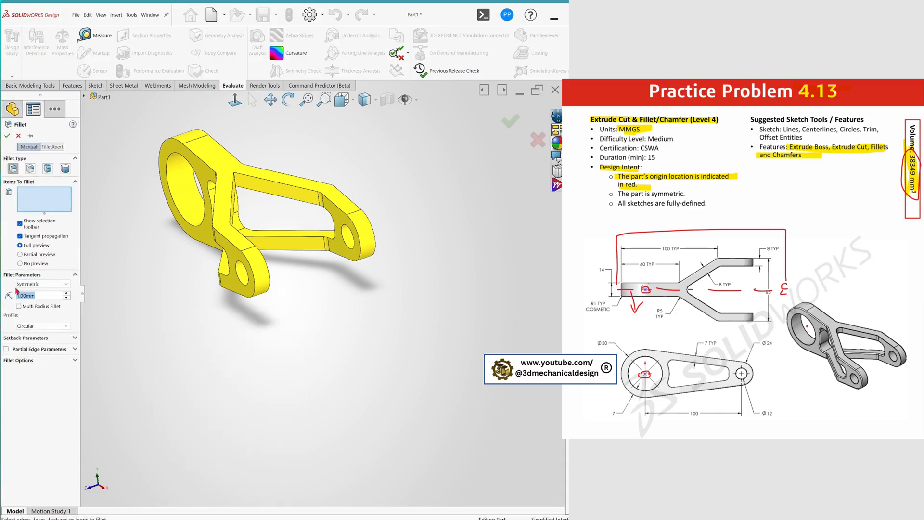
text(5)
key(Return)
middle_drag(299, 169, 261, 152)
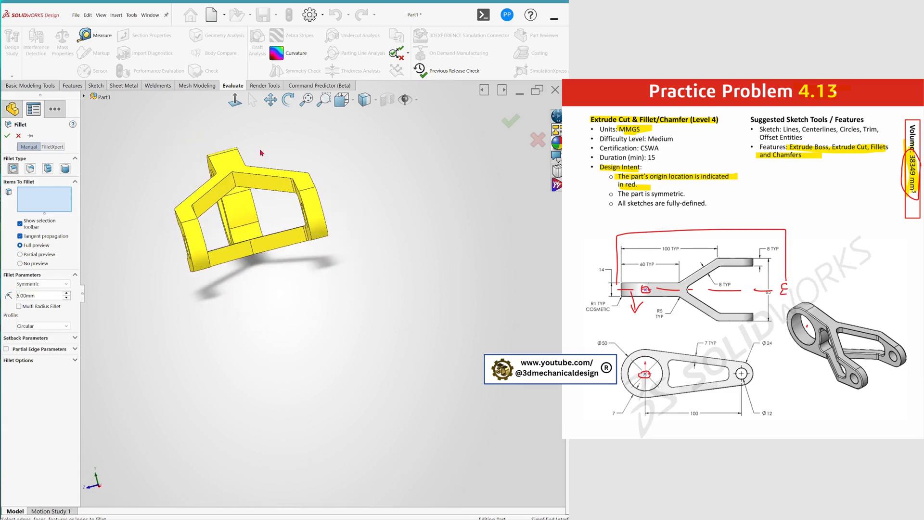
click(235, 183)
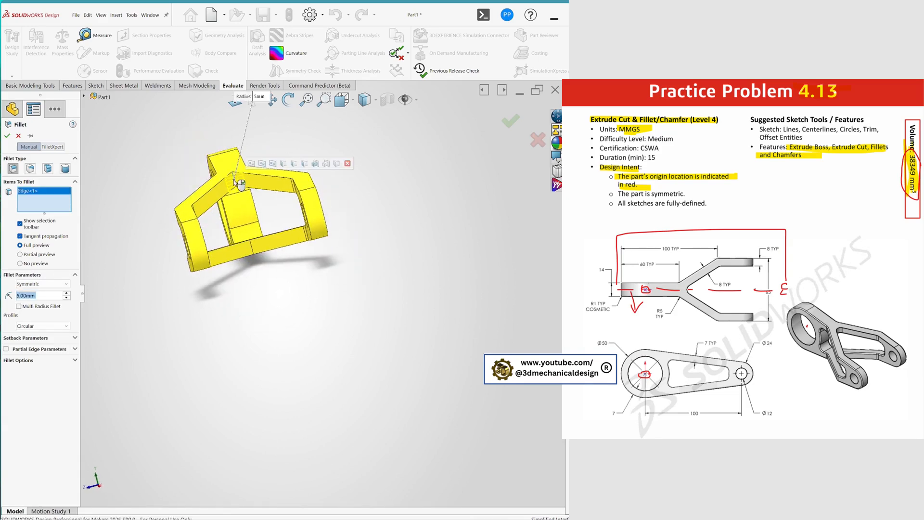
click(252, 248)
middle_drag(252, 248, 202, 258)
key(Return)
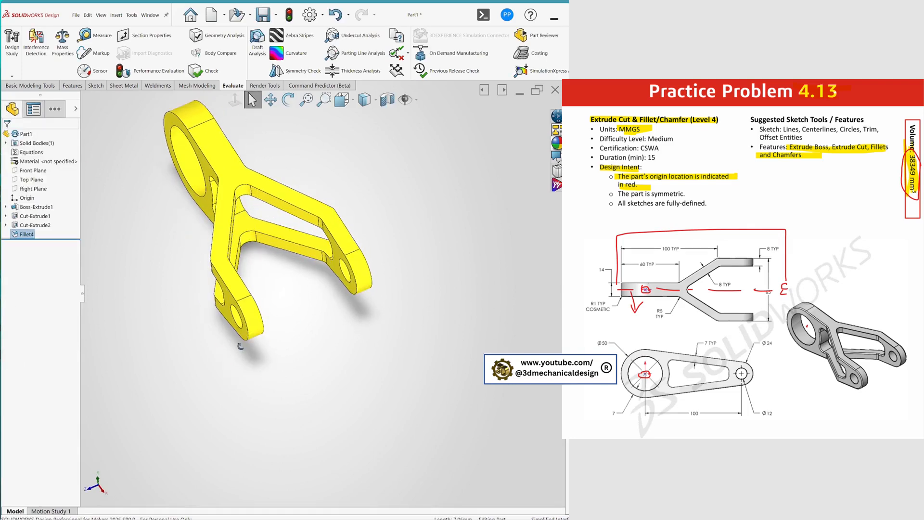
Start a Fillet on the outer profile edge of the lever's front side and set its radius to 1 mm.
middle_drag(251, 299, 275, 331)
key(s)
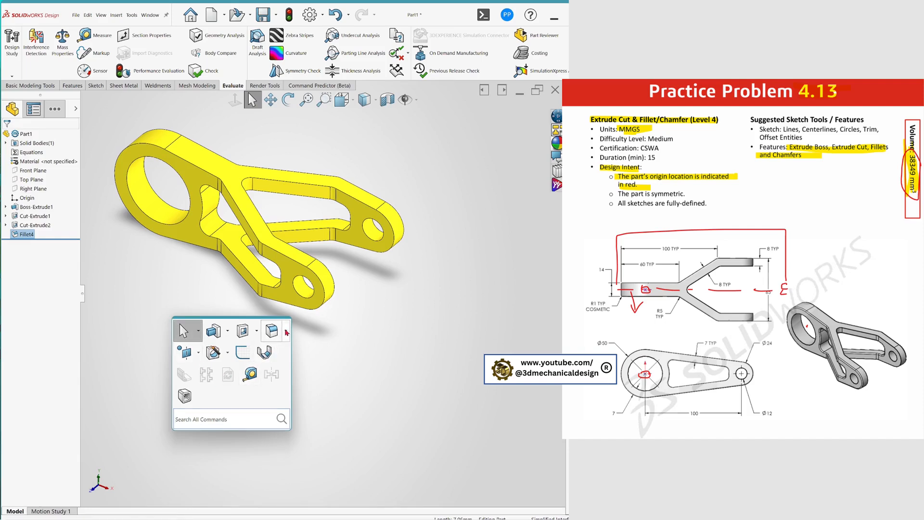
click(285, 330)
click(285, 347)
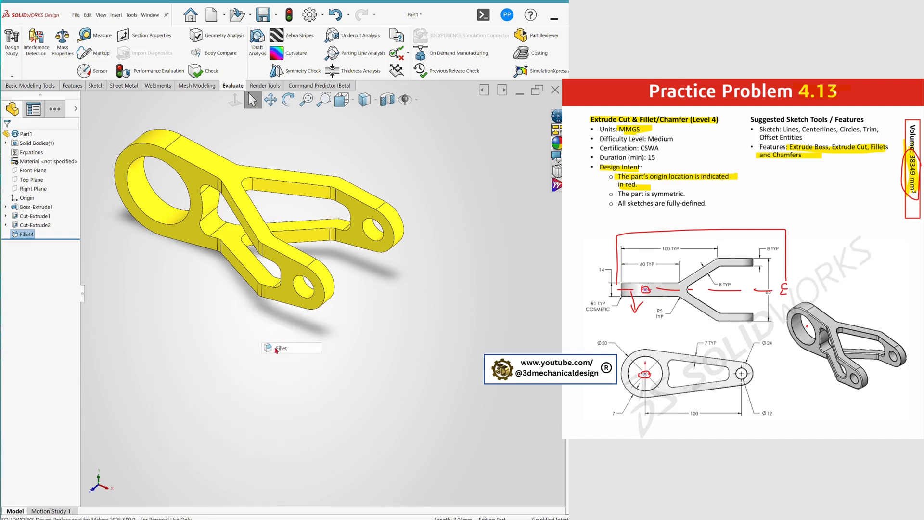
click(192, 167)
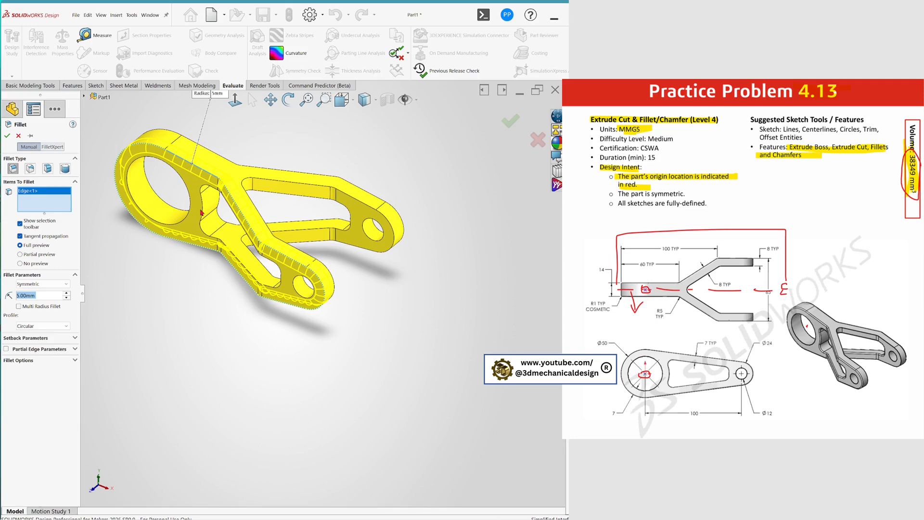
text(1)
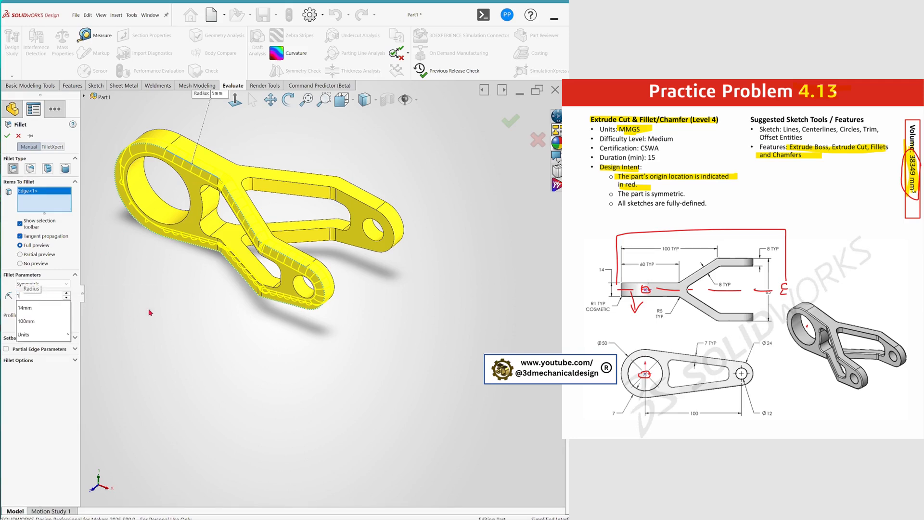
key(Return)
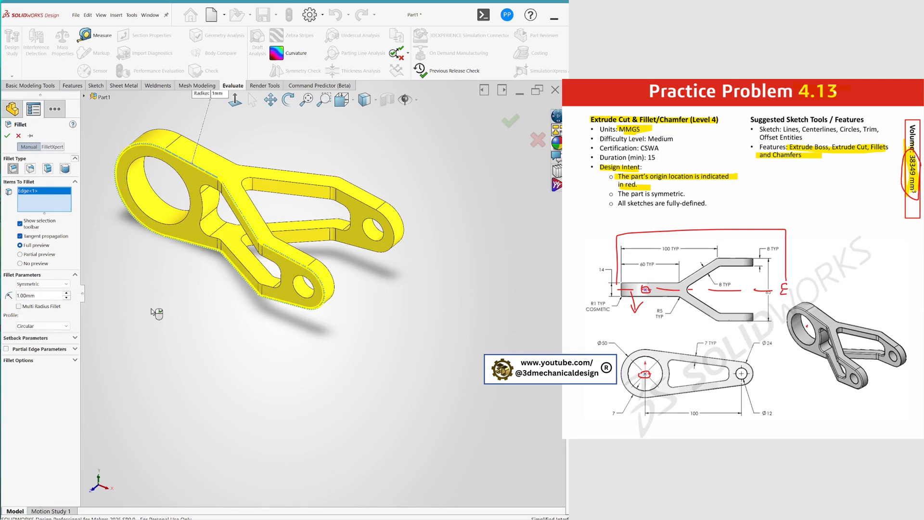
Add the front window edge and the opposite side's outer and window edges to the 1 mm fillet and complete it.
click(204, 235)
middle_drag(204, 236, 125, 343)
click(277, 147)
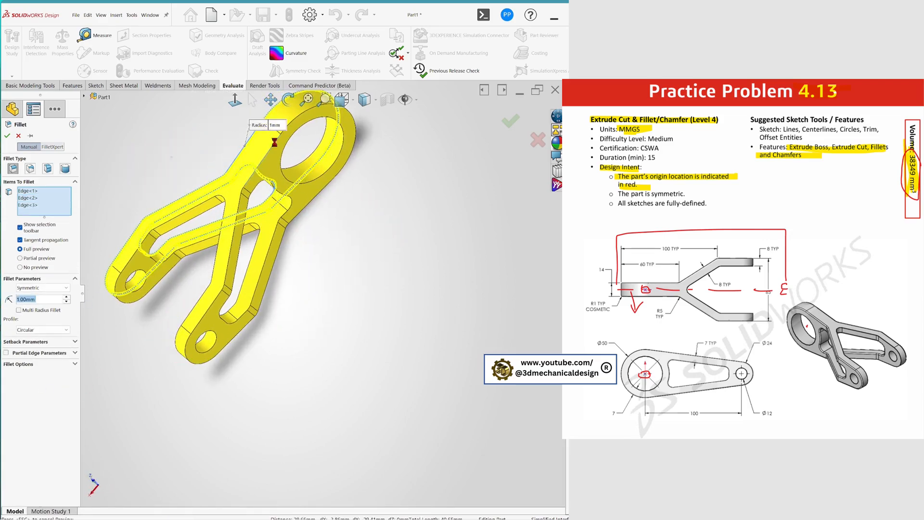
click(292, 206)
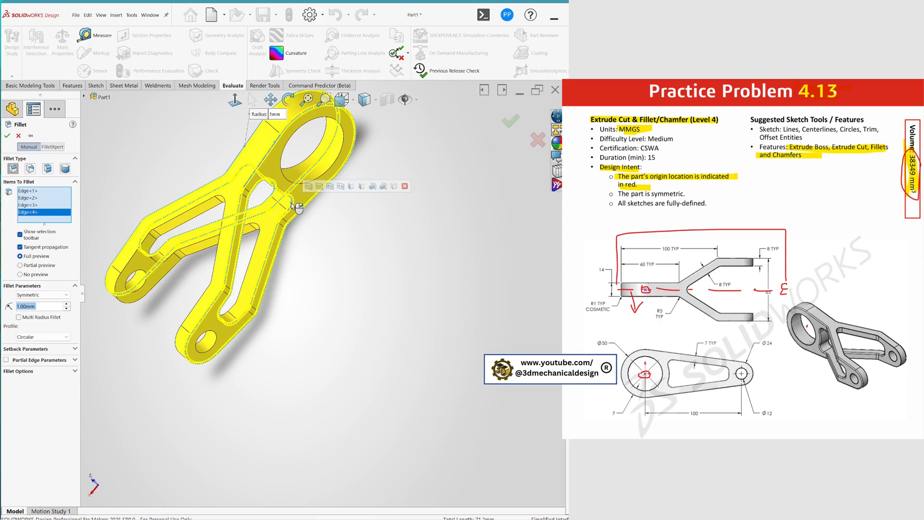
click(8, 137)
Fillet the window edge on the inner side of the fork arms with a 1 mm radius.
middle_drag(252, 344, 310, 288)
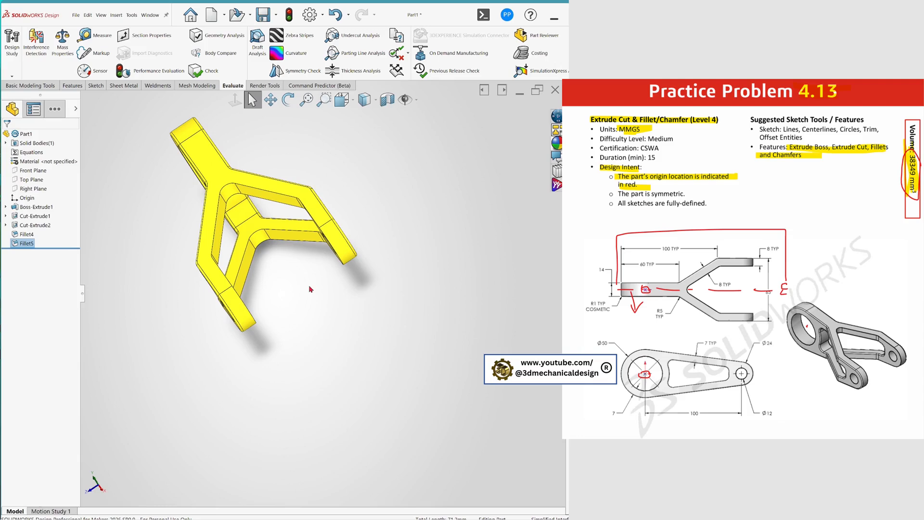
key(s)
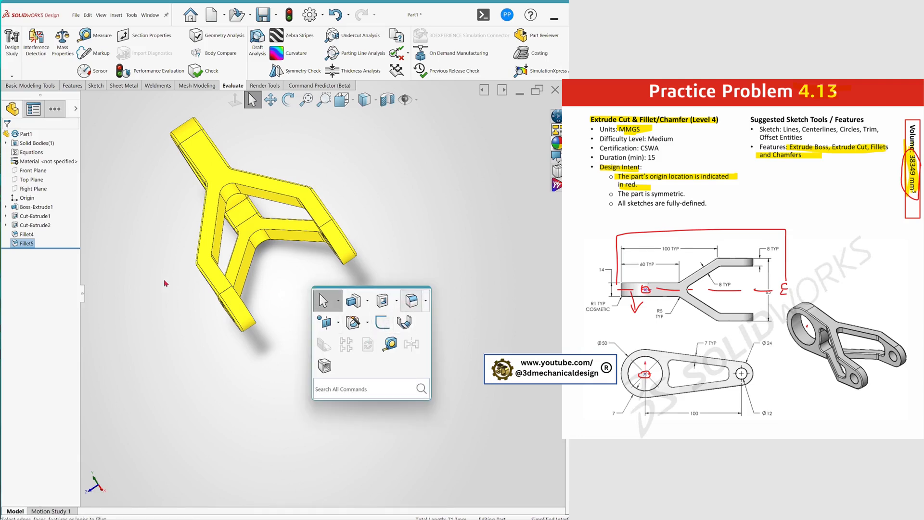
key(Return)
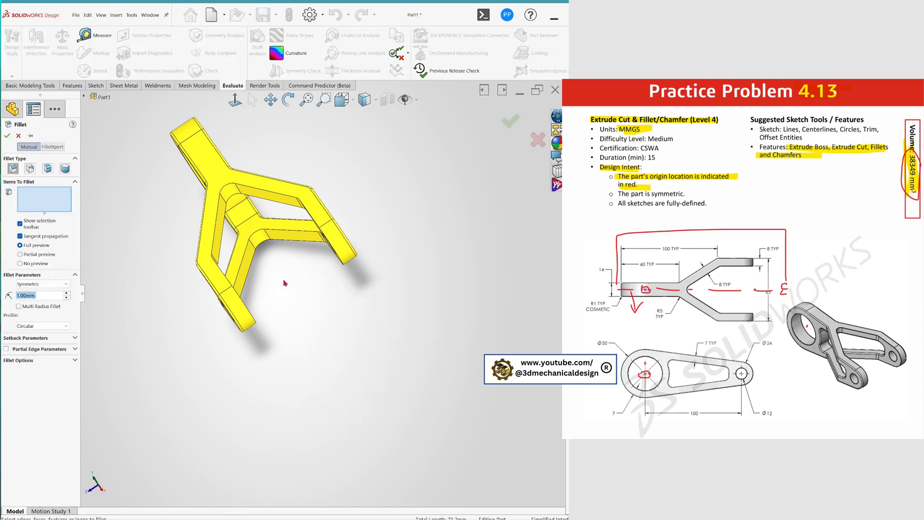
middle_drag(285, 283, 308, 233)
click(307, 230)
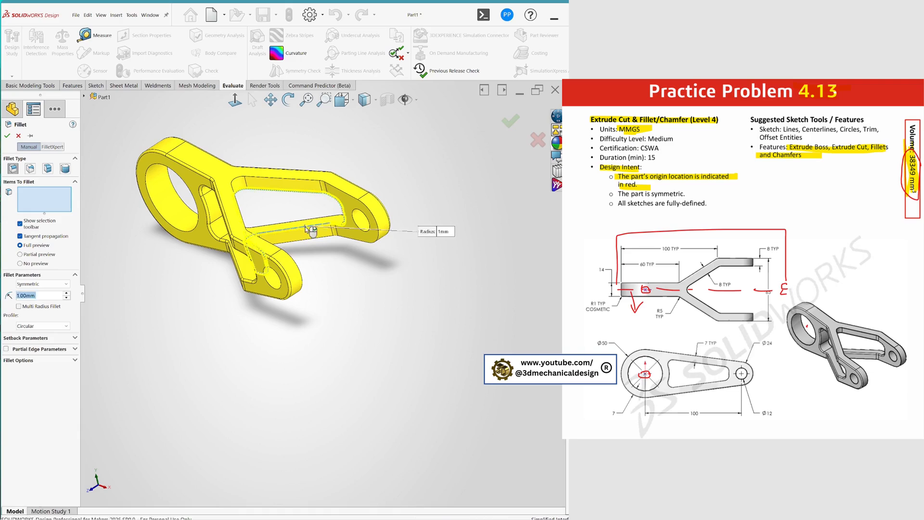
click(8, 137)
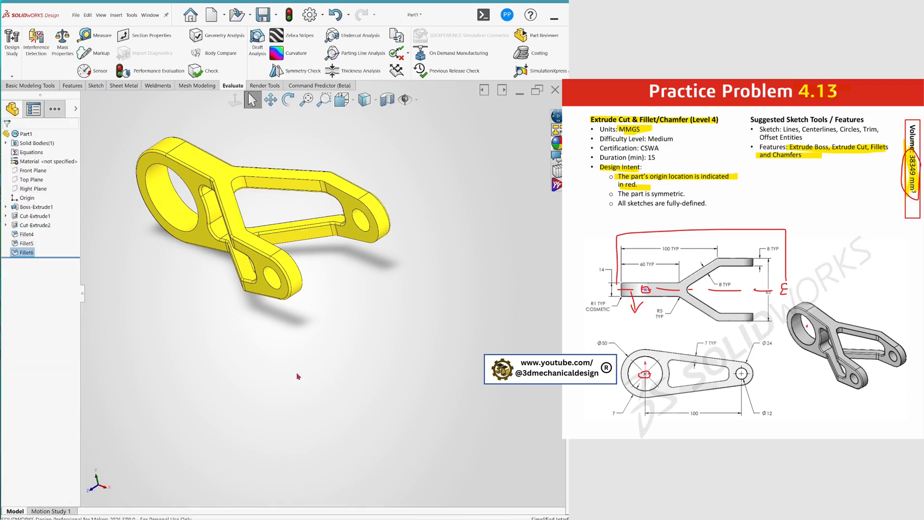
Apply the red high gloss plastic appearance to the two 1 mm fillet features.
mouse_move(560, 348)
drag(365, 254, 31, 244)
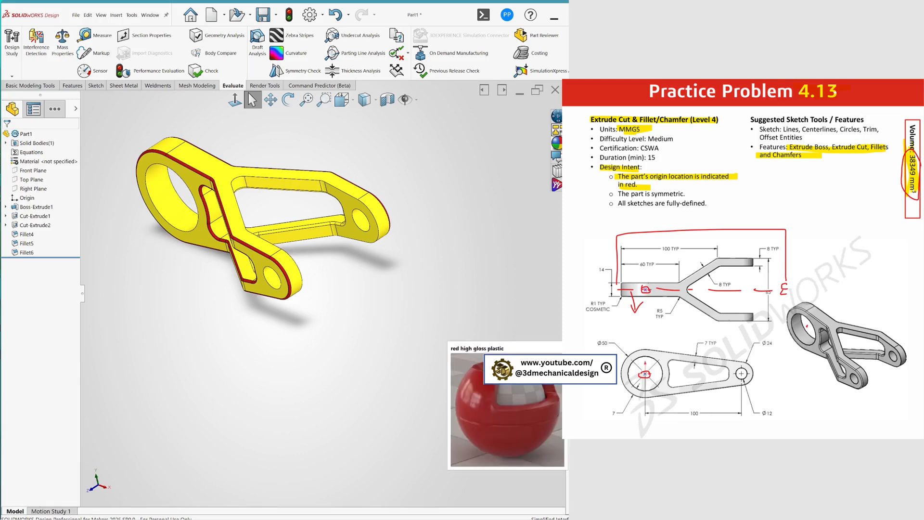
drag(569, 347, 26, 253)
Check the part's volume in the mass properties against the problem sheet, and close the report.
middle_drag(262, 422, 277, 394)
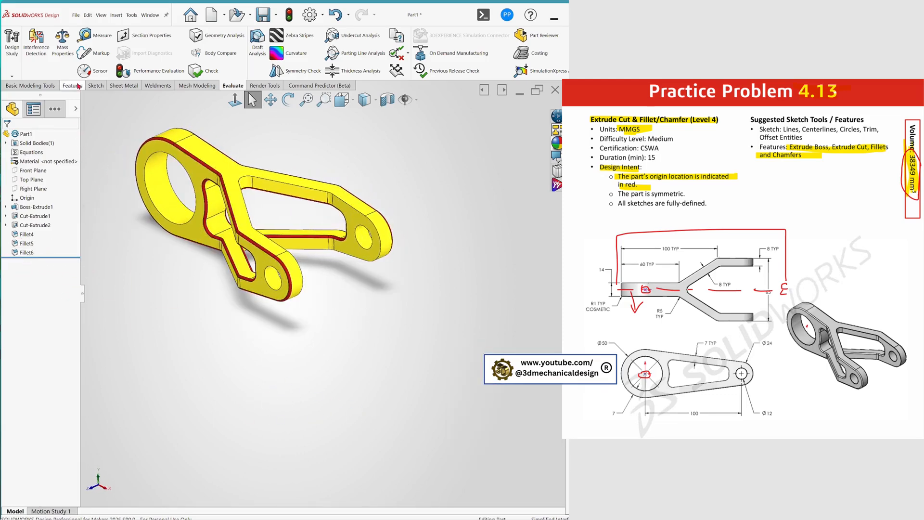
click(63, 41)
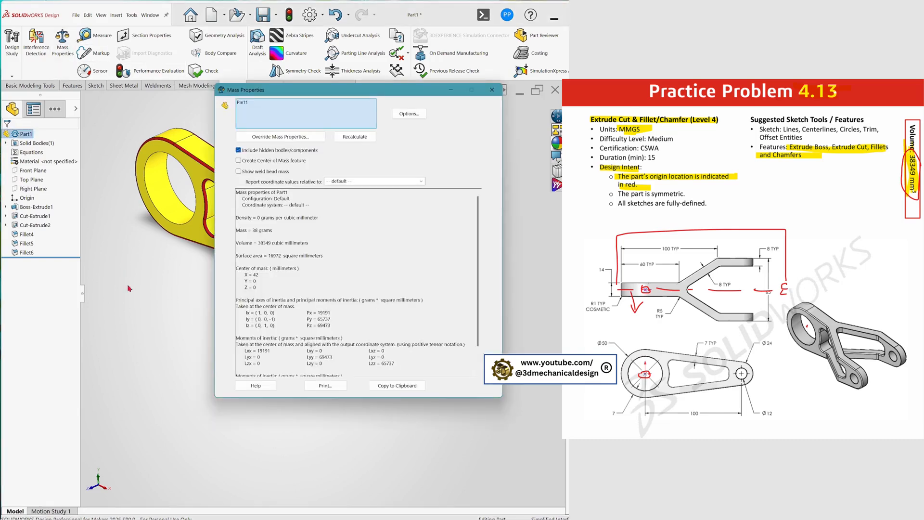
drag(273, 245, 257, 244)
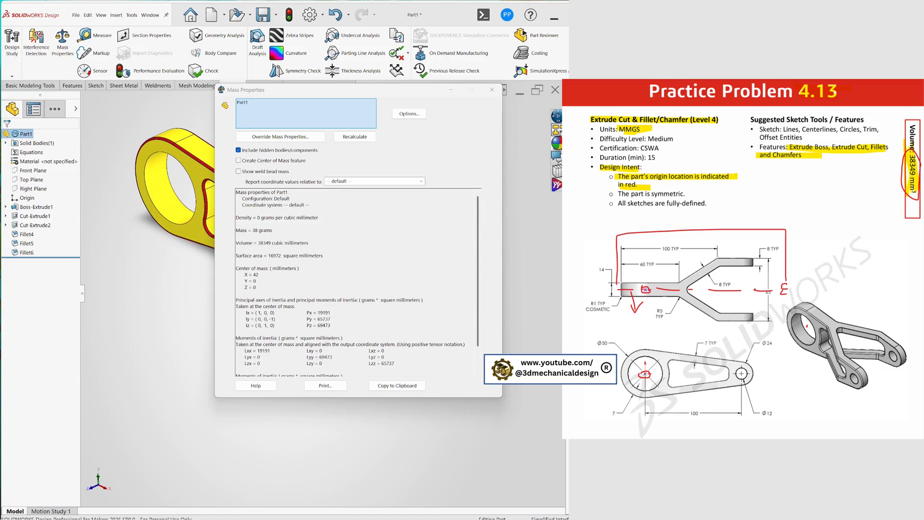
key(Escape)
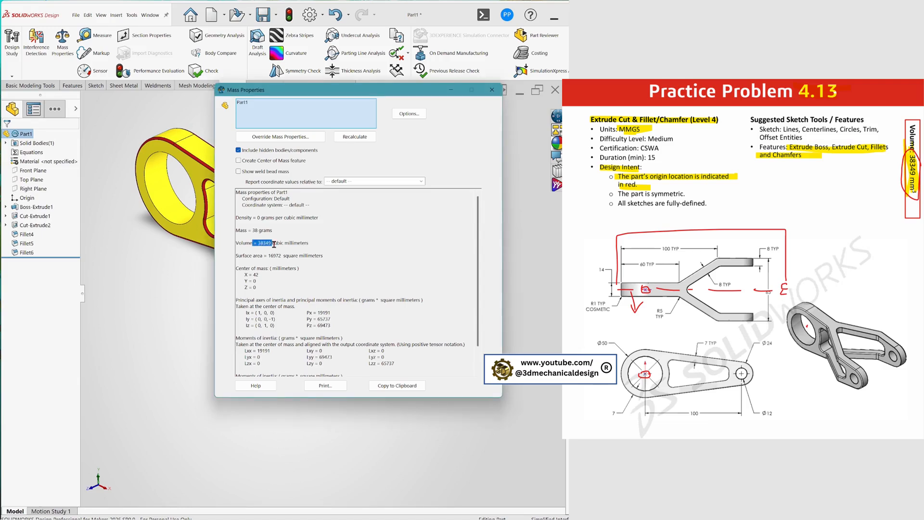
click(492, 91)
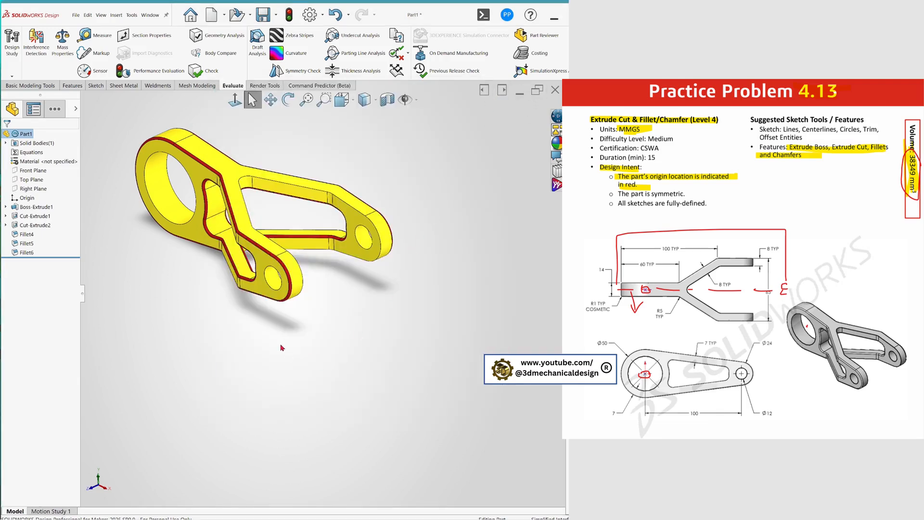
Examine the outline edges along the inner-facing sides of both fork arms, comparing them with the reference drawing.
middle_drag(281, 348, 292, 331)
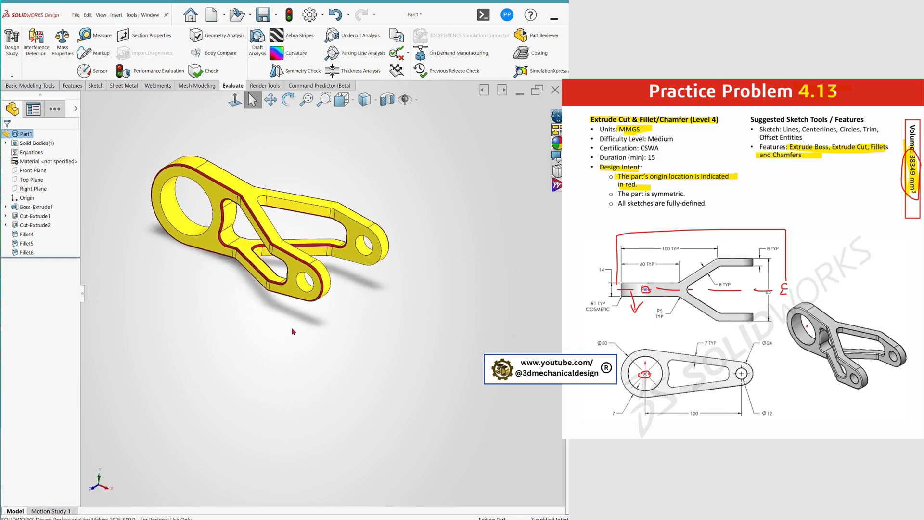
scroll(292, 331, down, 2)
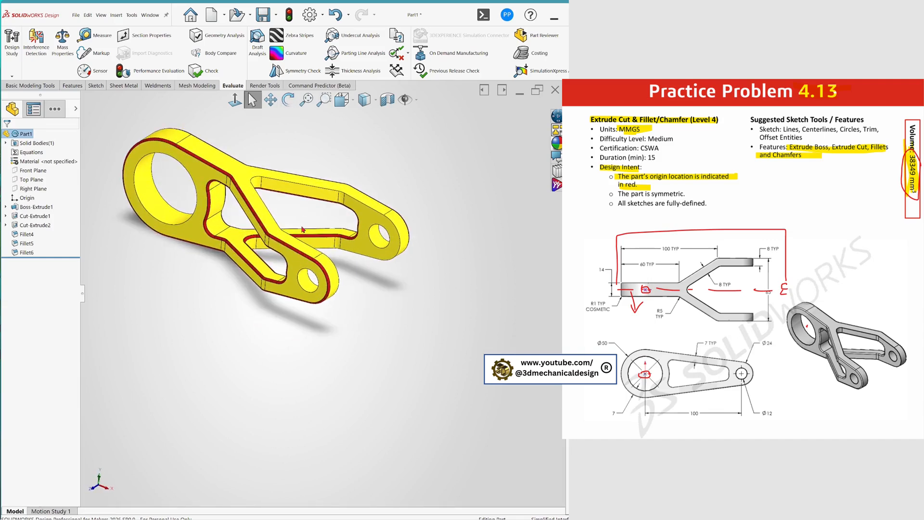
click(314, 189)
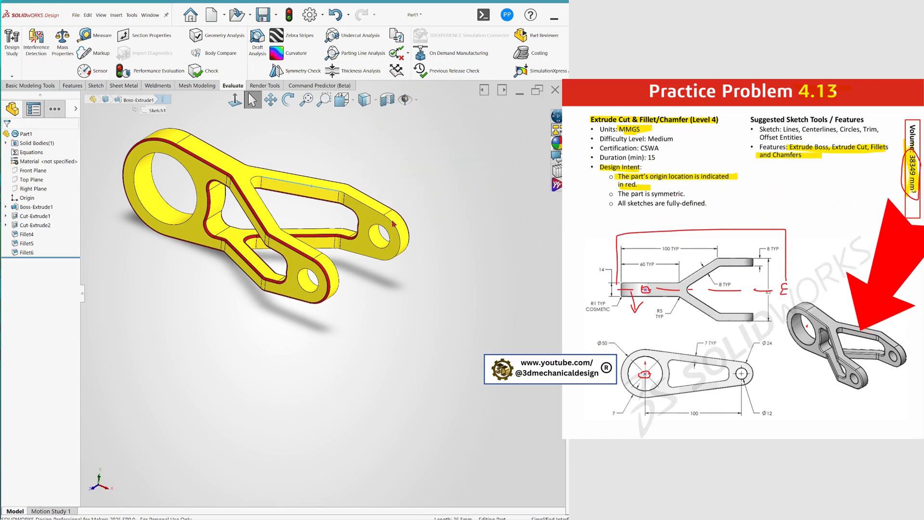
click(363, 206)
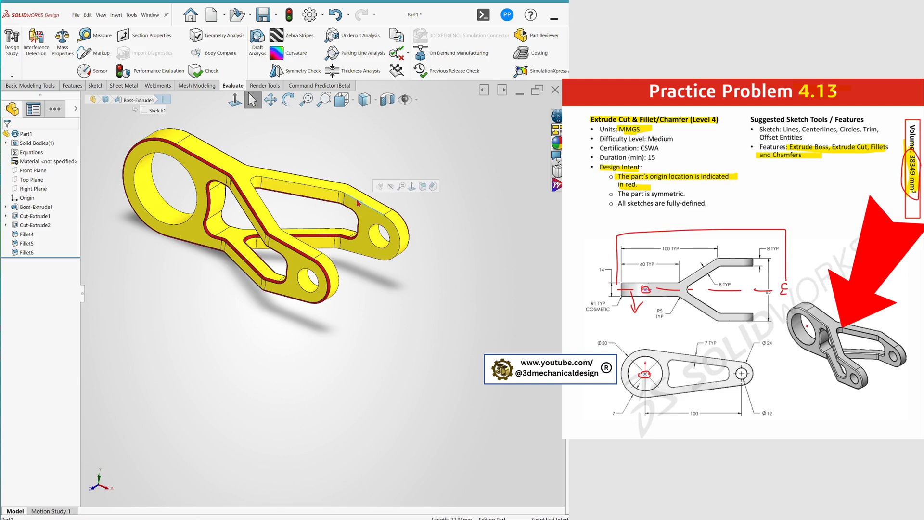
click(332, 193)
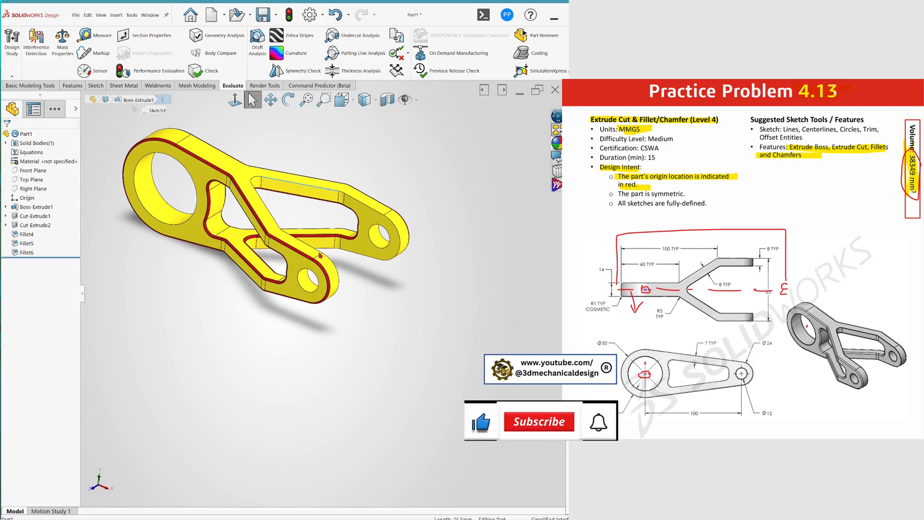
click(319, 254)
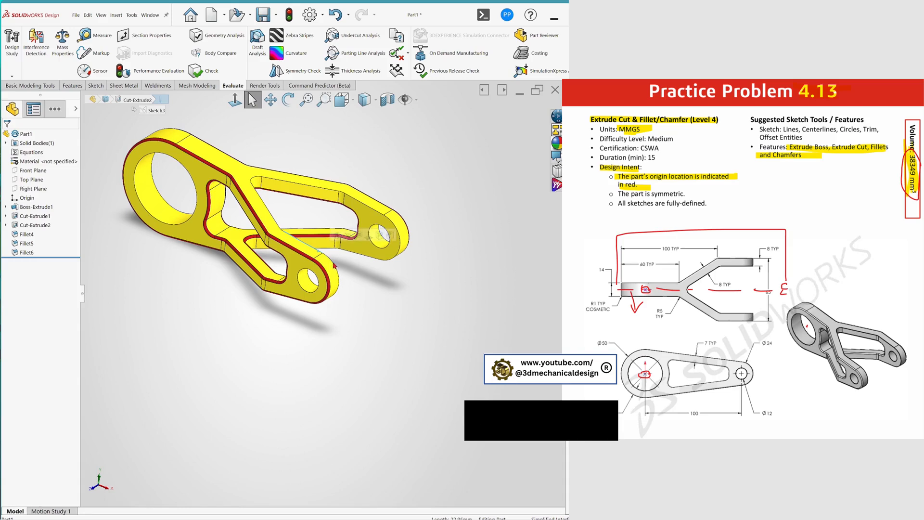
click(334, 265)
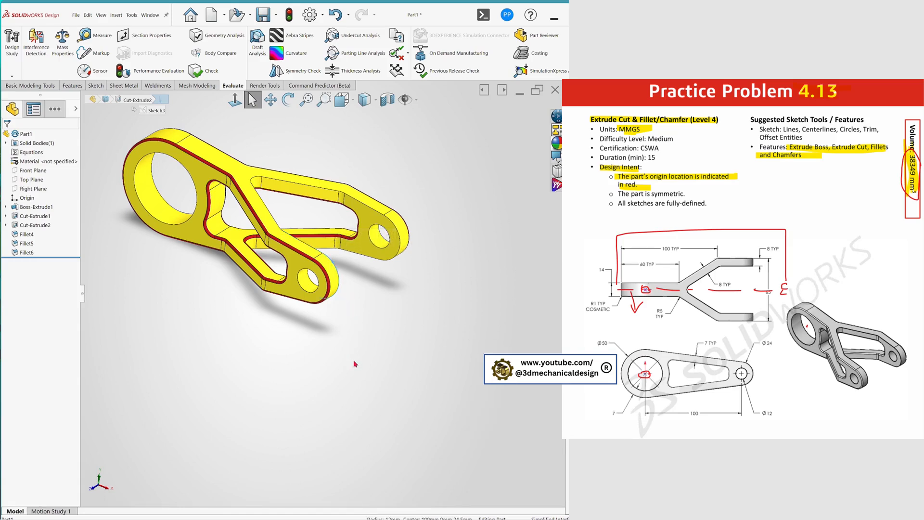